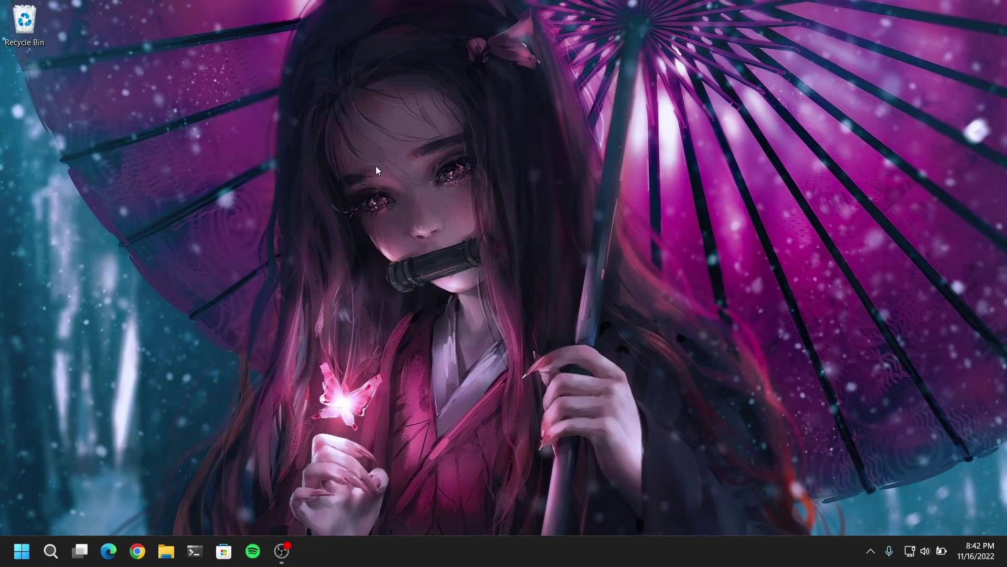
Step: Refresh the desktop three times from its right-click menu
right_click(495, 137)
left_click(507, 173)
right_click(496, 138)
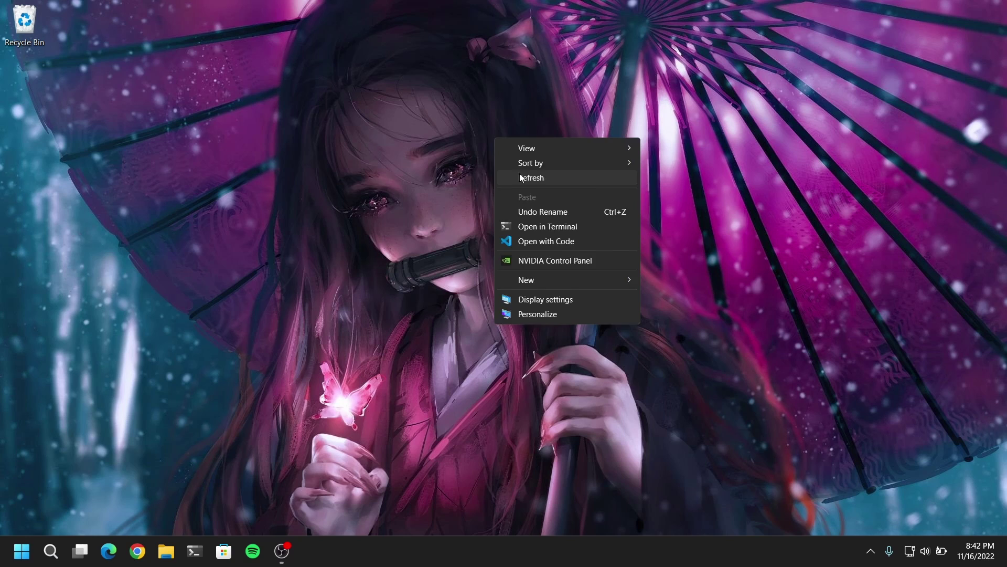
left_click(514, 179)
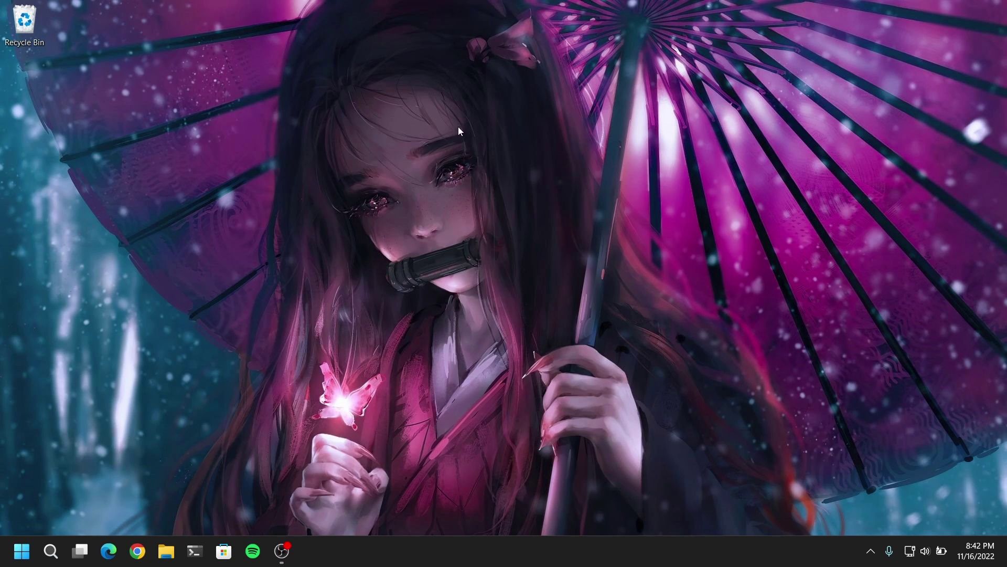
right_click(521, 118)
left_click(558, 153)
Step: Switch Developer Mode on under Privacy & security > For developers, confirm Yes, and close Settings
left_click(21, 551)
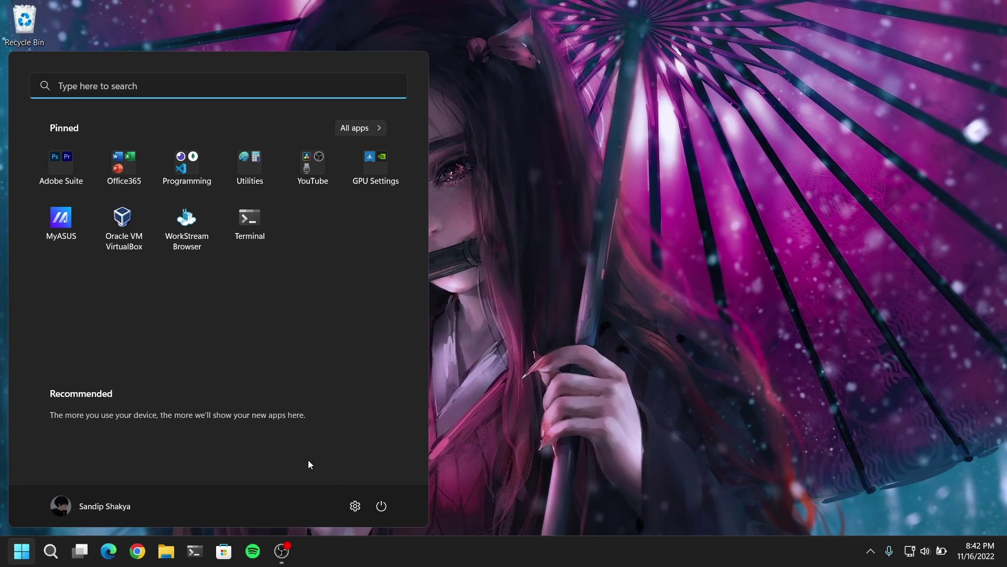
left_click(349, 506)
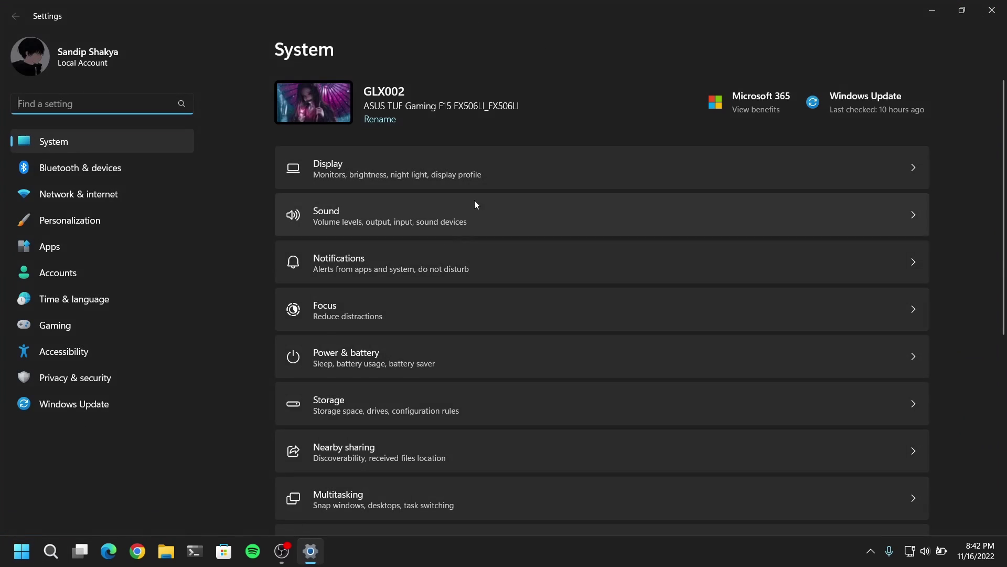
left_click(84, 376)
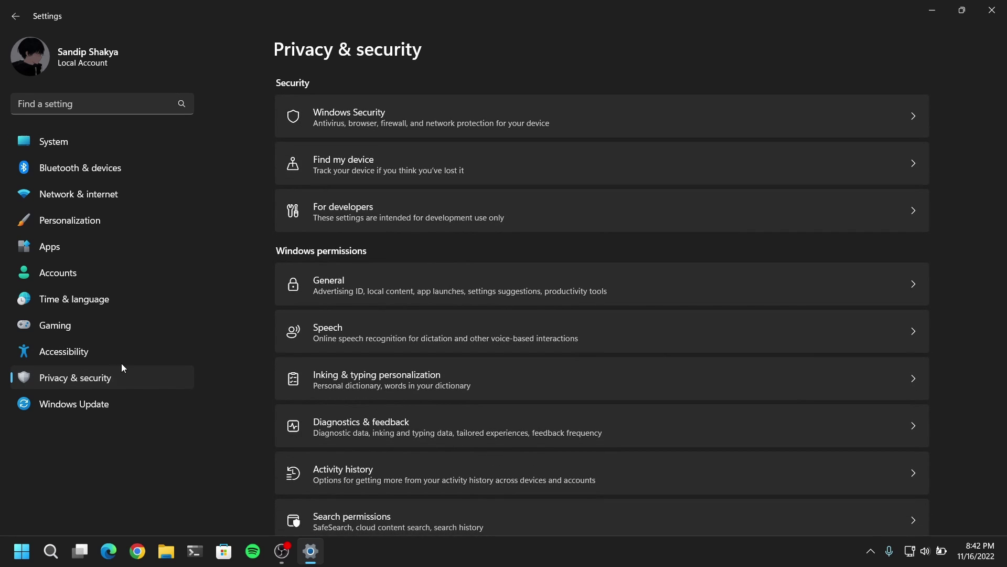
left_click(389, 206)
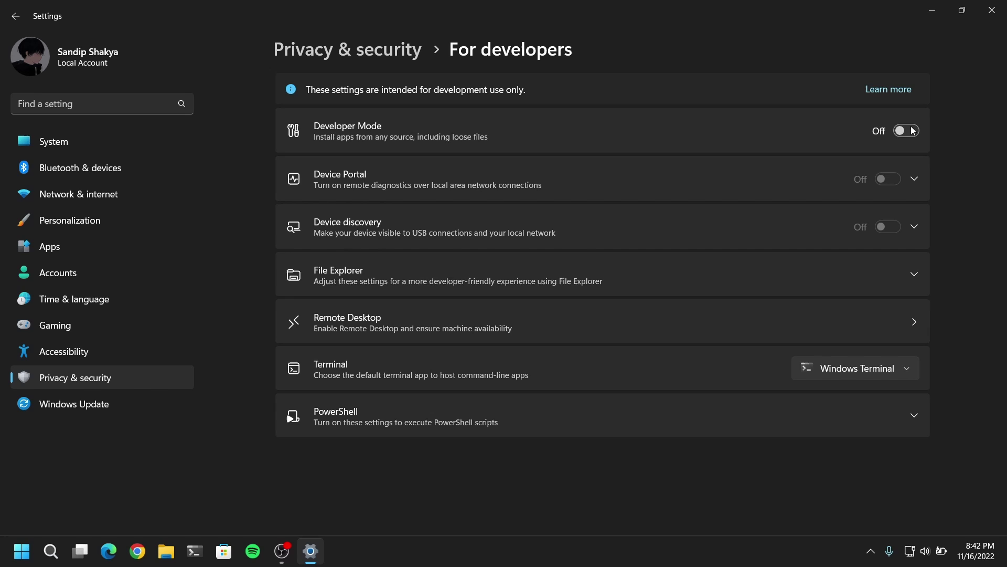
left_click(913, 131)
left_click(619, 311)
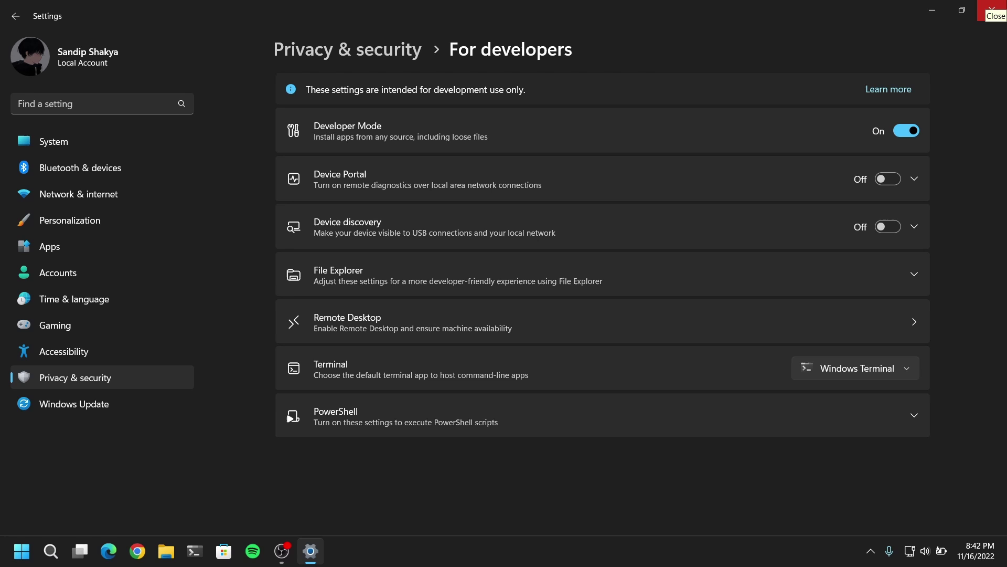
left_click(991, 8)
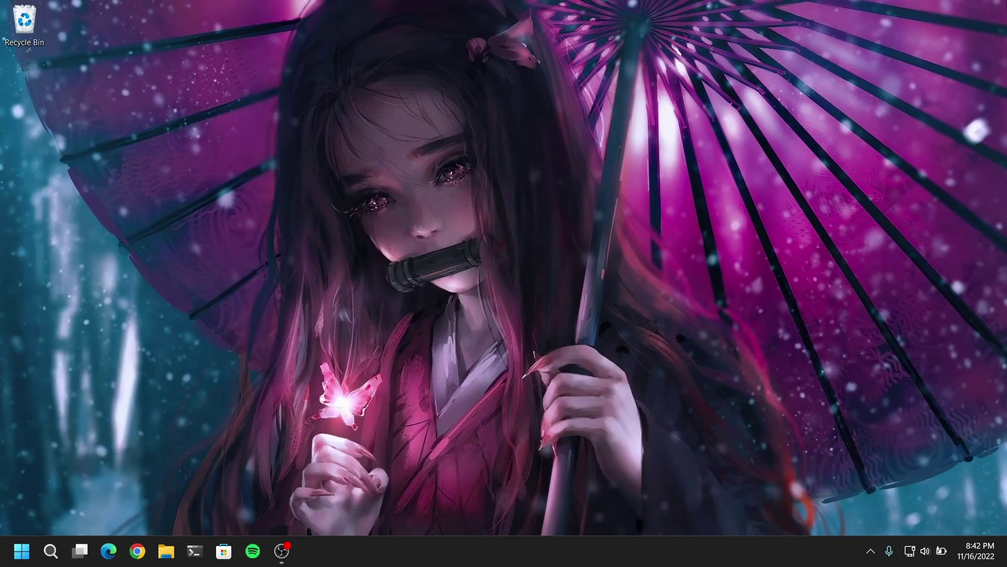
Step: Open Task Manager's Performance page to check that CPU virtualization is Enabled
right_click(26, 554)
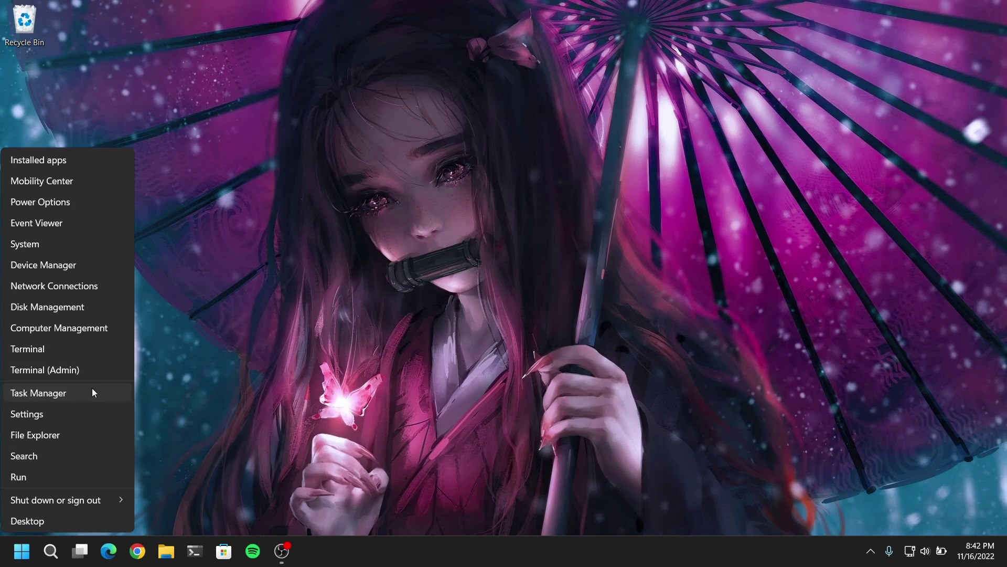
left_click(93, 388)
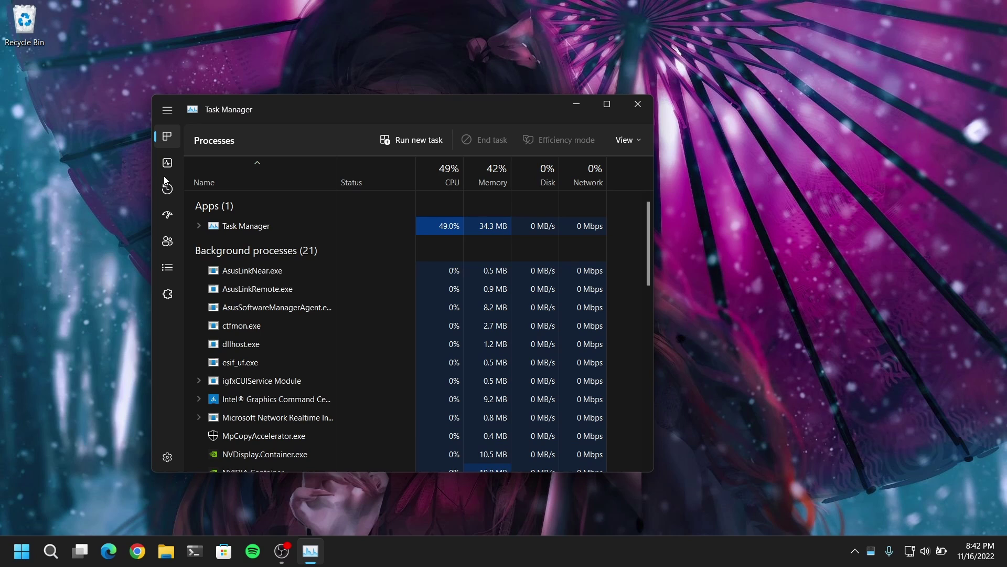
left_click(170, 163)
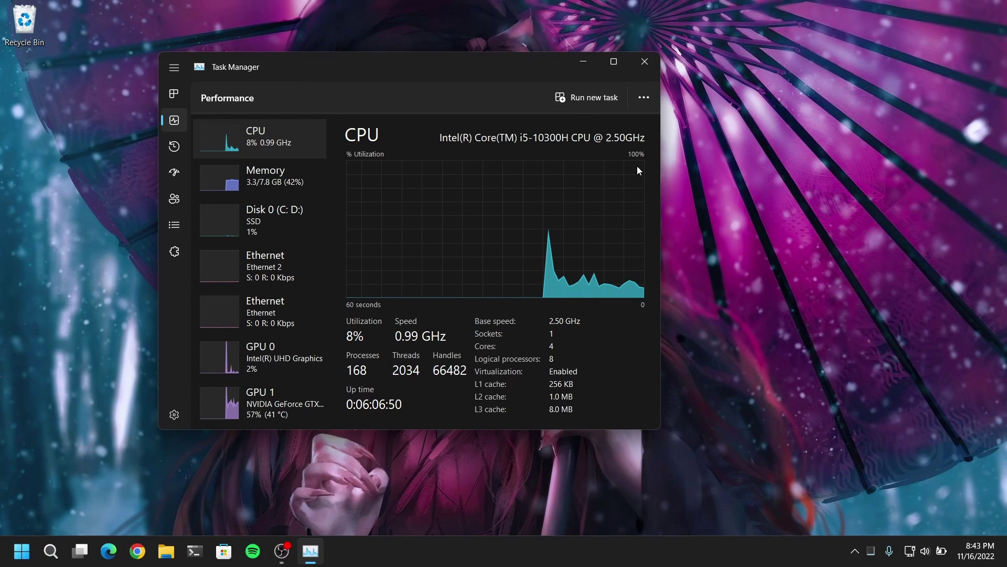
Step: Close Task Manager and open 'Turn Windows features on or off' from search
left_click(644, 62)
left_click(47, 548)
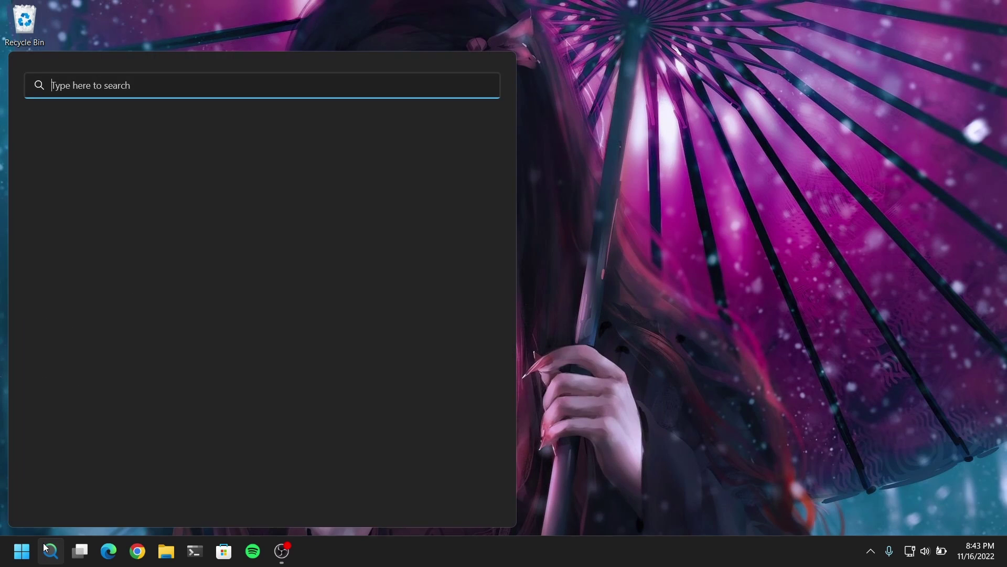
type("tur")
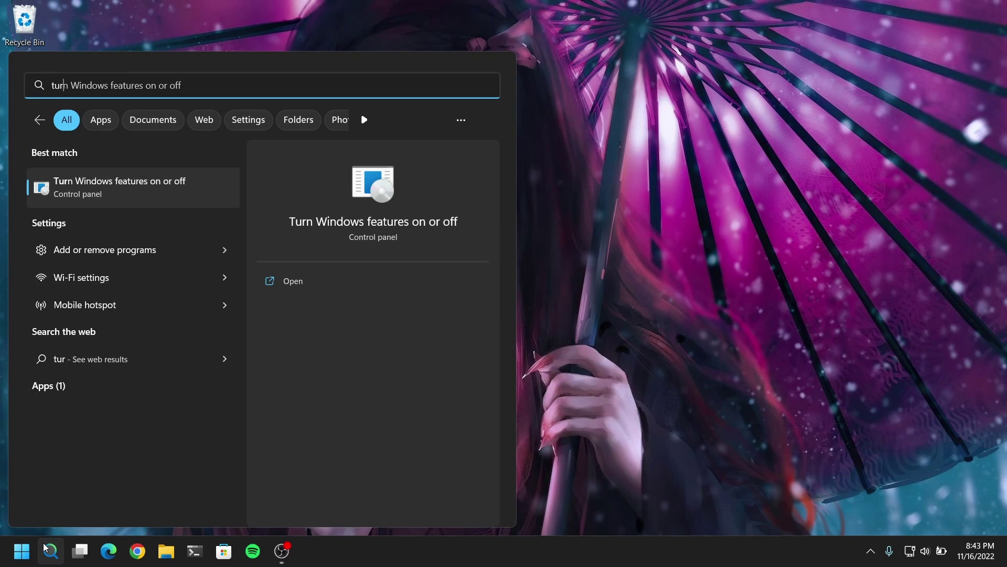
type("n windows")
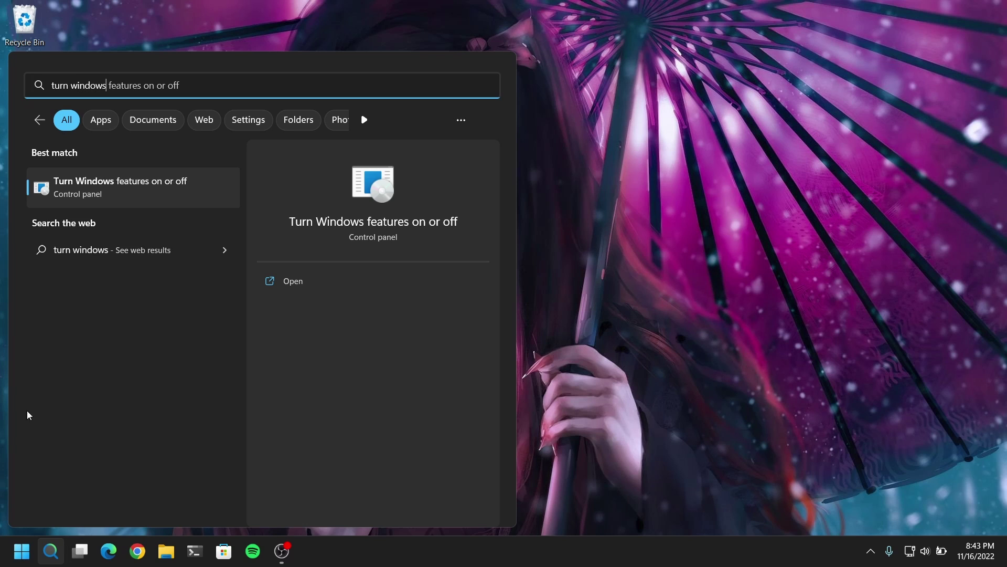
left_click(113, 195)
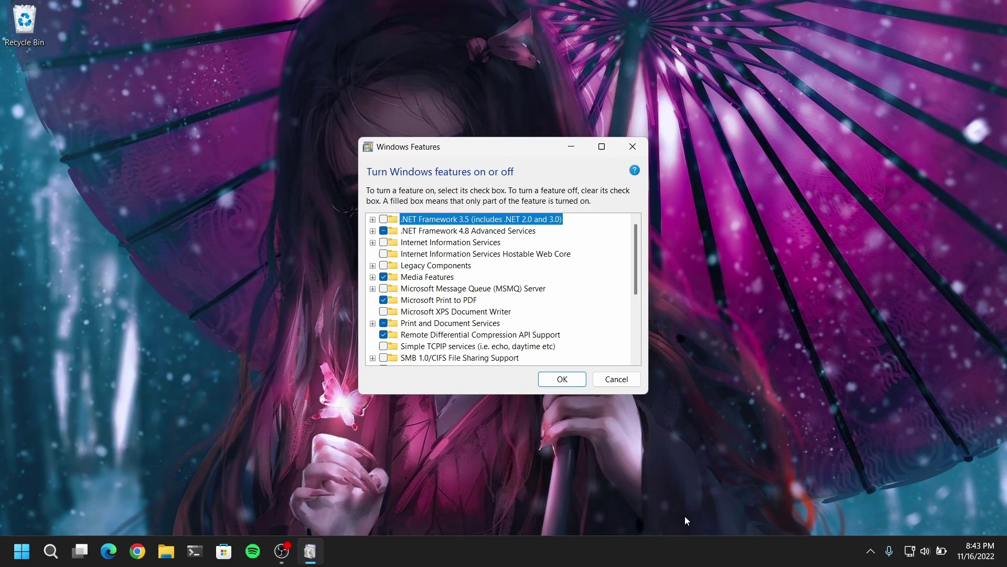
Step: Tick Virtual Machine Platform, Windows Hypervisor Platform and Windows Subsystem for Linux, and apply
scroll(455, 318, "down", 3)
scroll(455, 318, "down", 2)
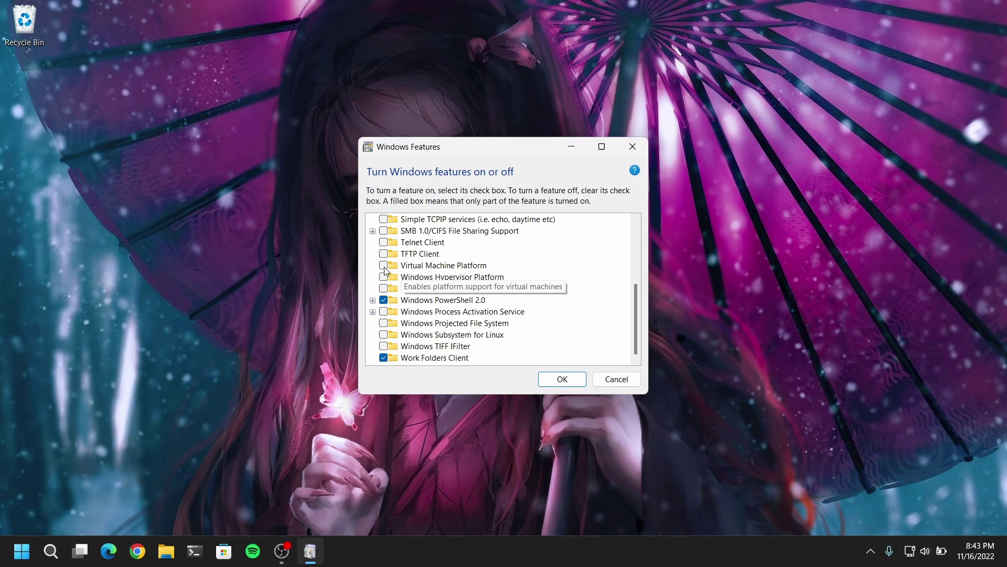
left_click(411, 270)
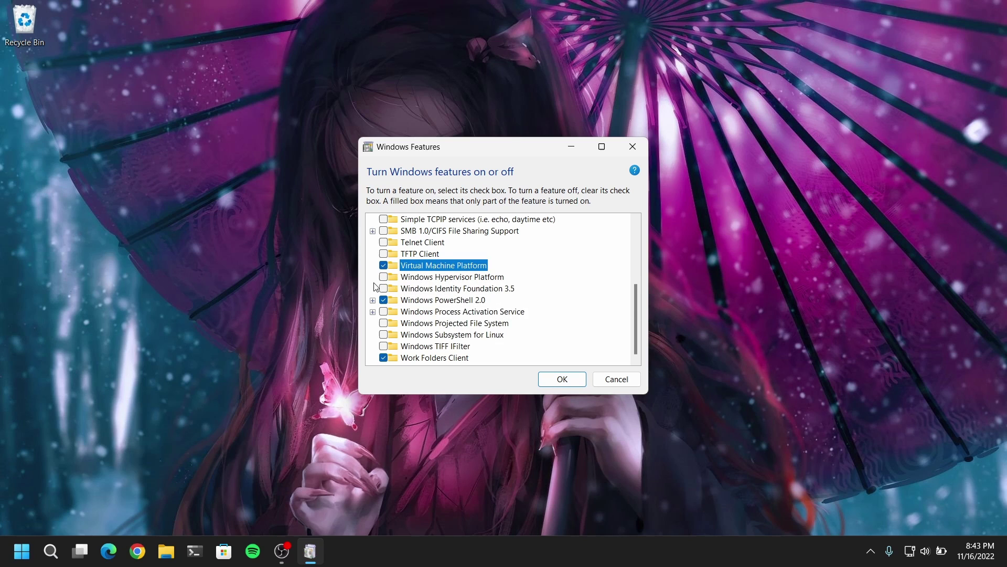
left_click(384, 277)
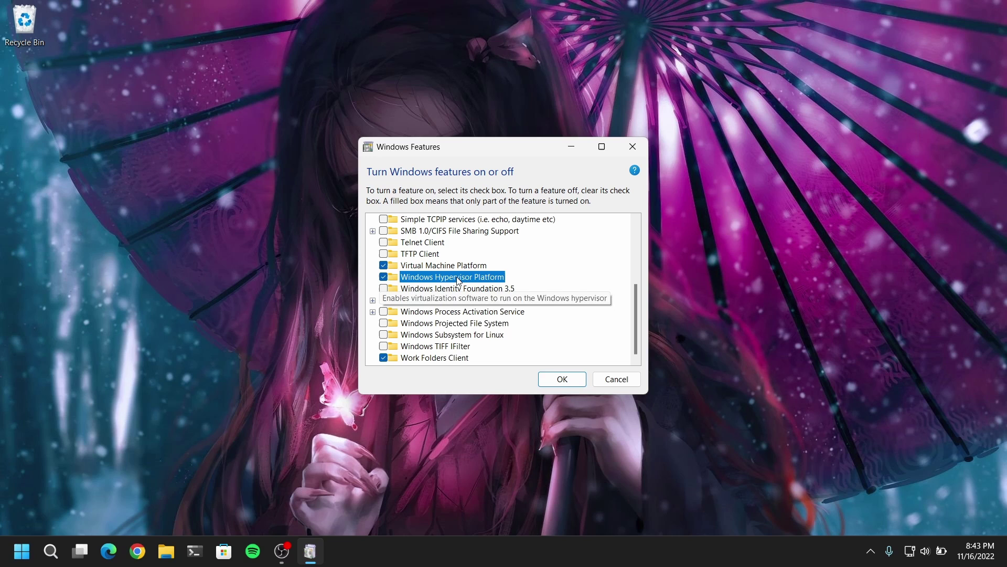
left_click(384, 335)
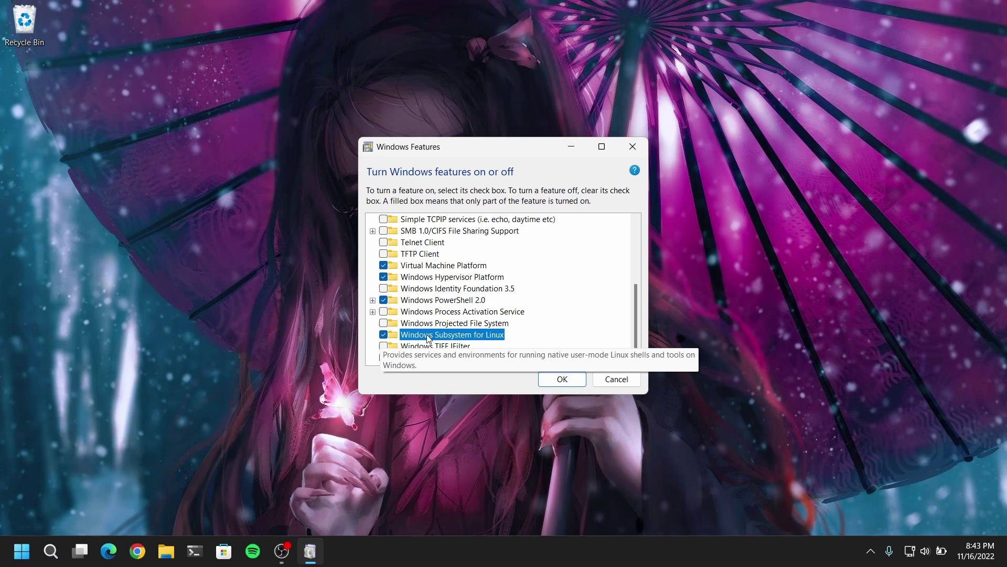
left_click(562, 380)
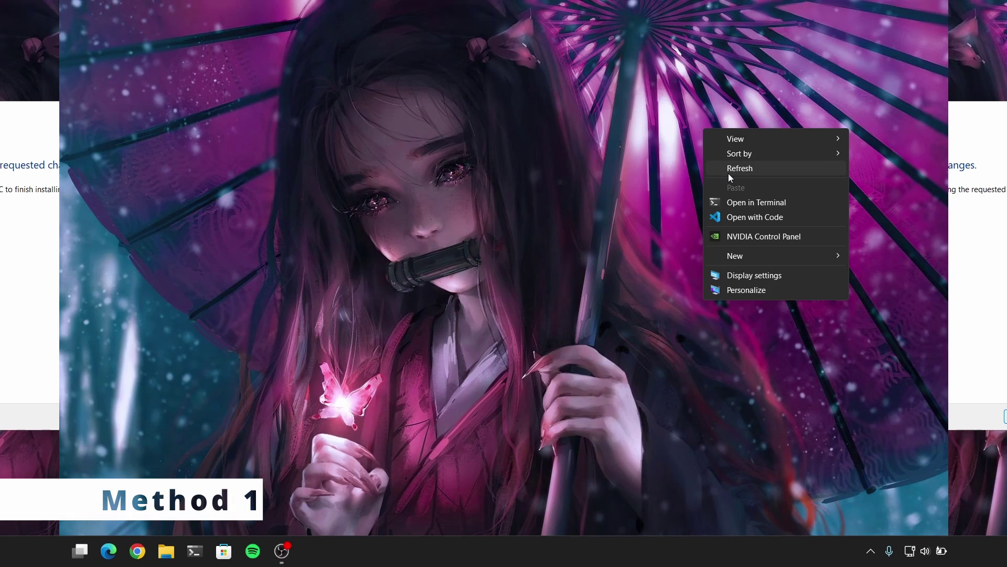
Step: Run SETUPx64.cmd as administrator from Downloads > GooglePlayStore_WSA
left_click(728, 173)
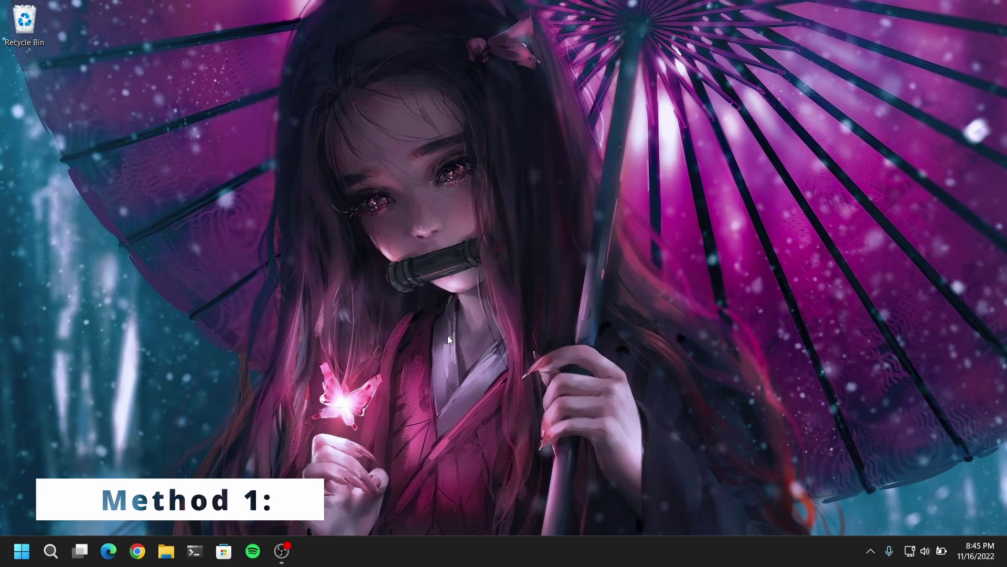
left_click(165, 556)
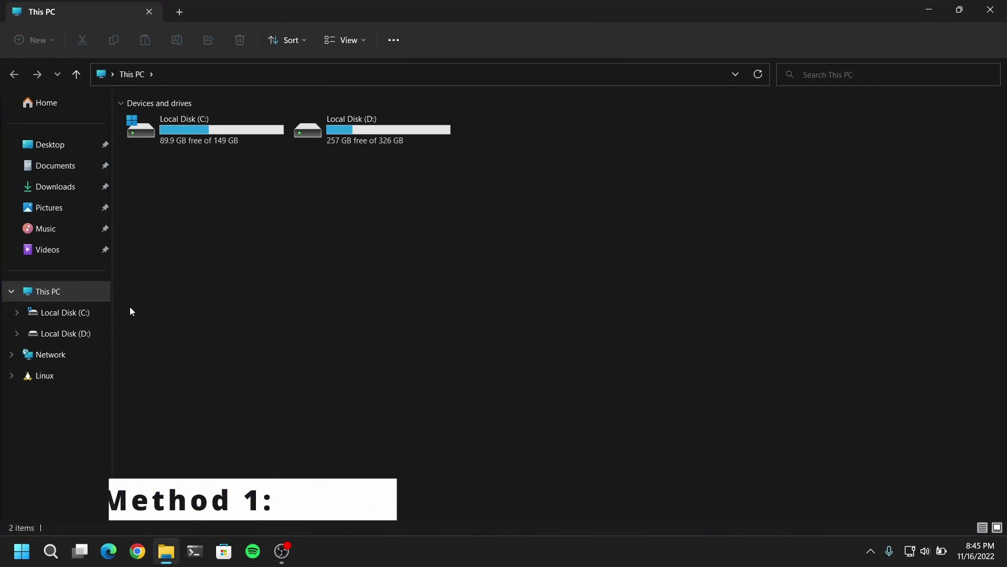
left_click(73, 190)
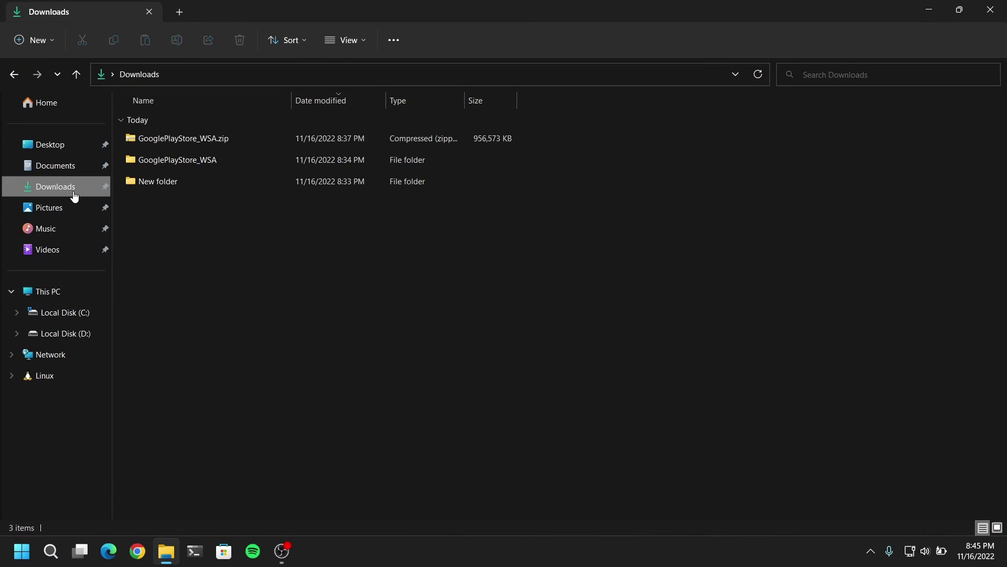
left_click(209, 140)
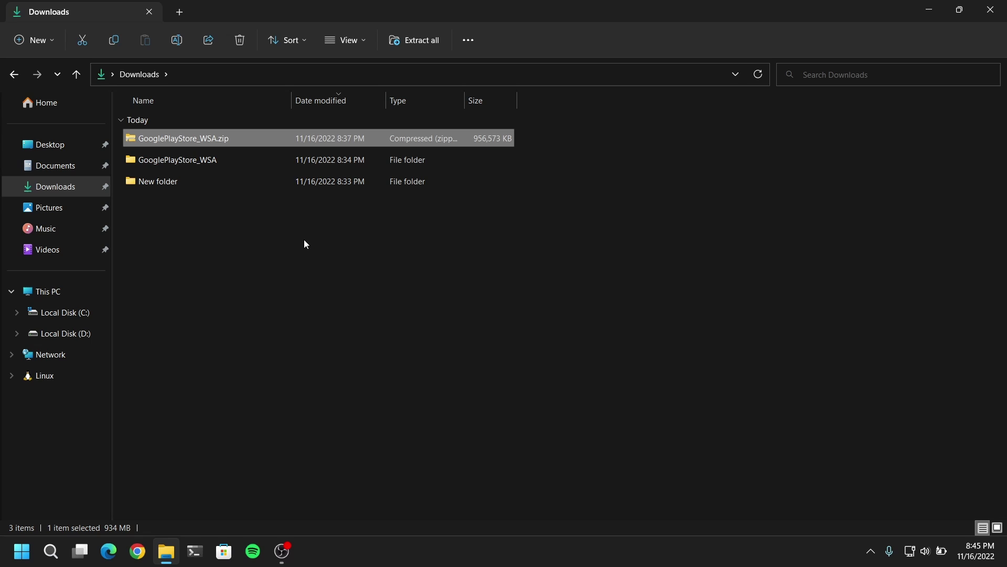
left_click(254, 254)
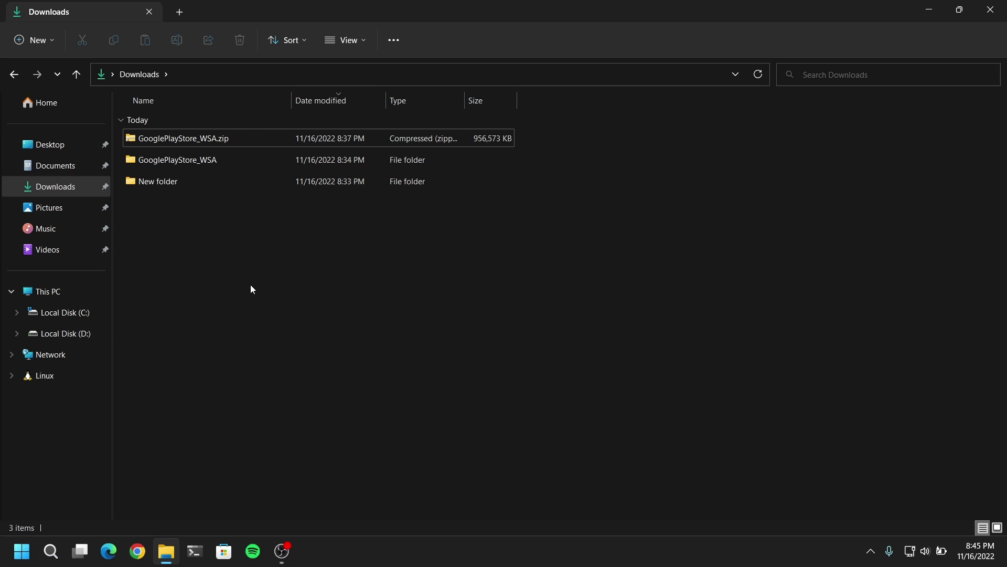
double_click(224, 158)
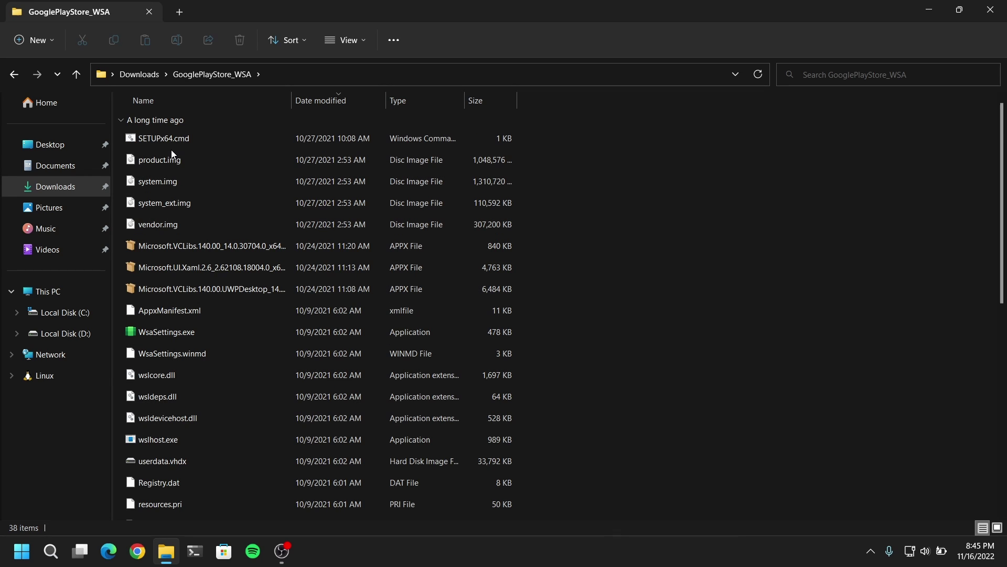
left_click(168, 144)
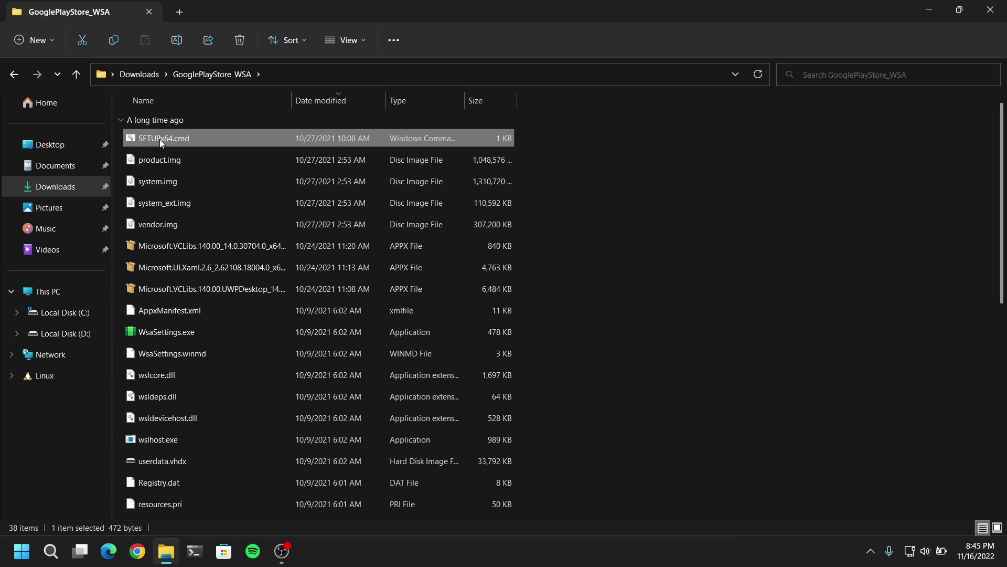
right_click(159, 139)
left_click(223, 194)
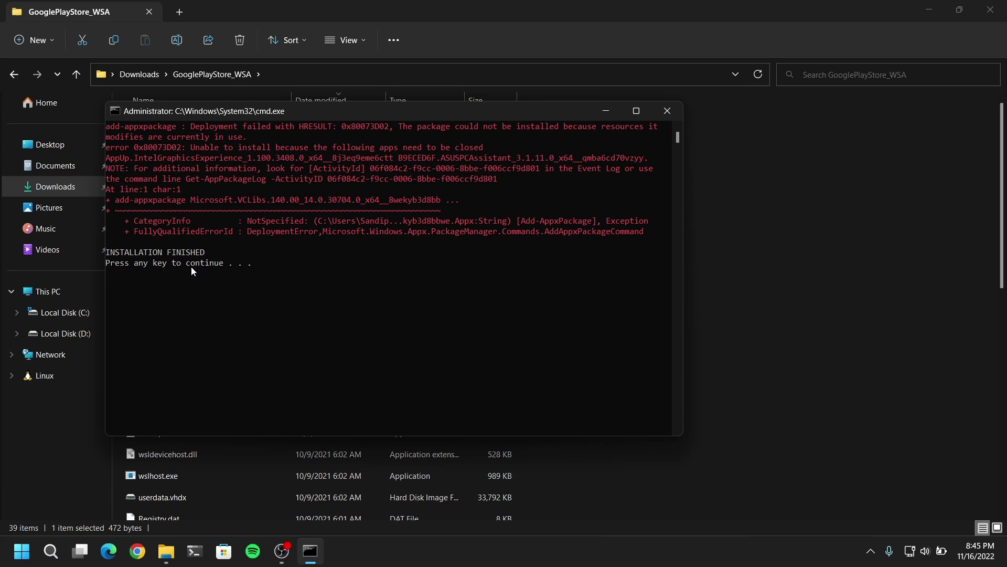
Step: Close the installer console, open Windows Subsystem for Android, and turn Developer mode on
key("Return")
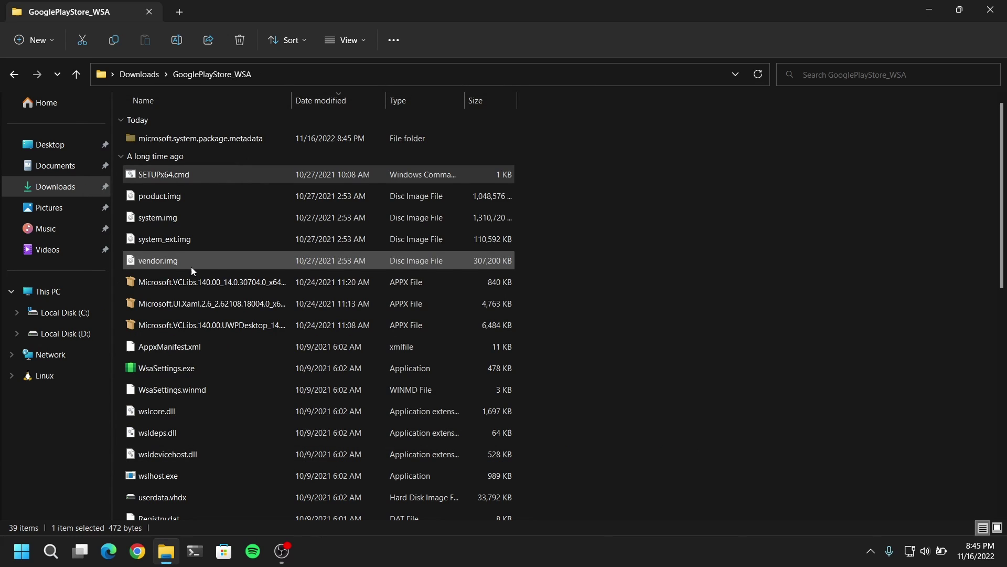
key("super")
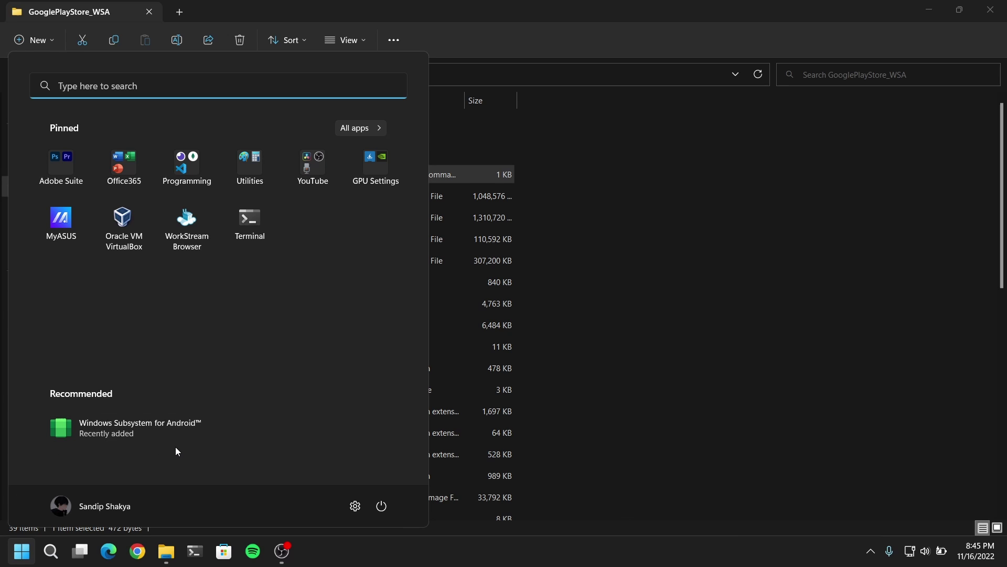
type("w")
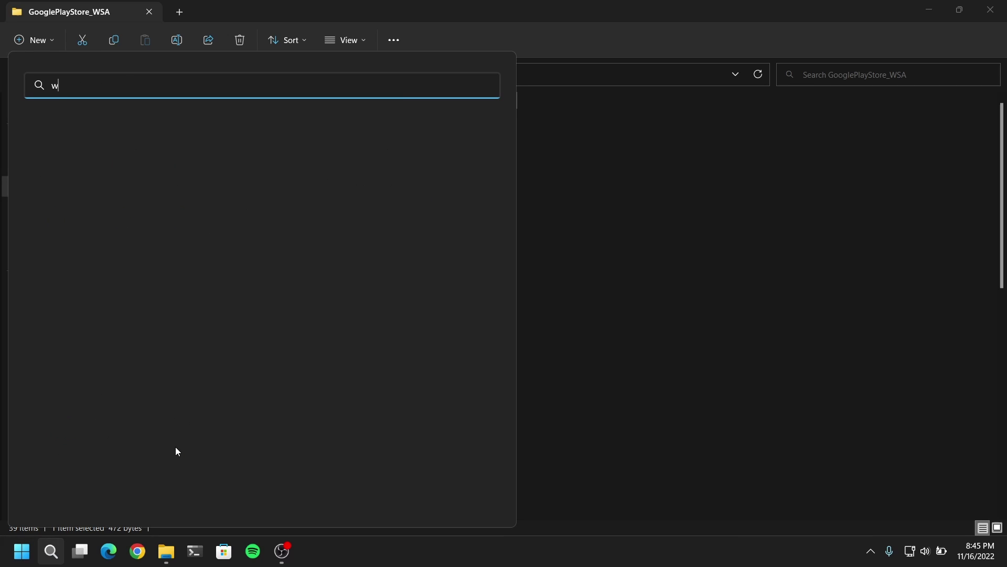
type("indows su")
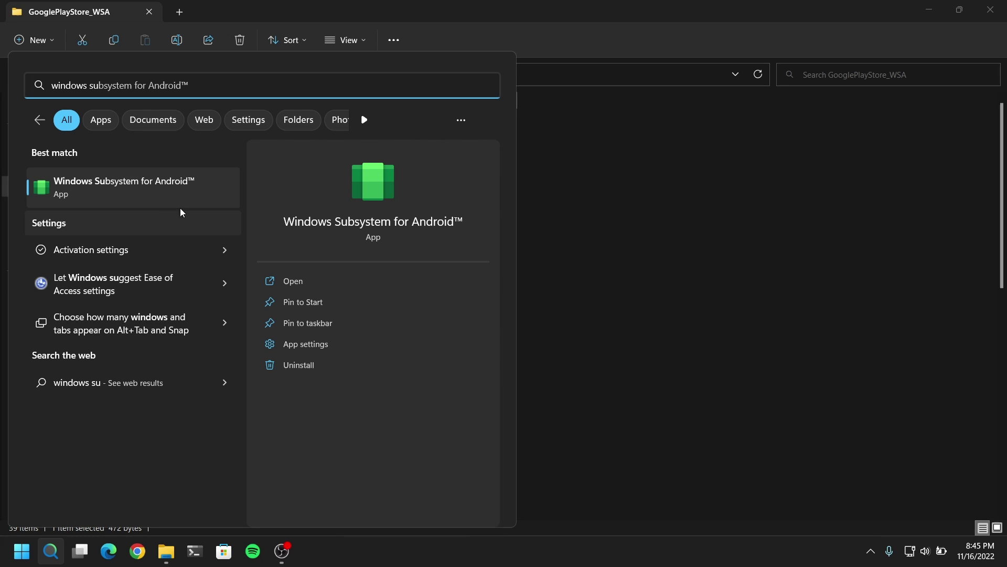
left_click(131, 198)
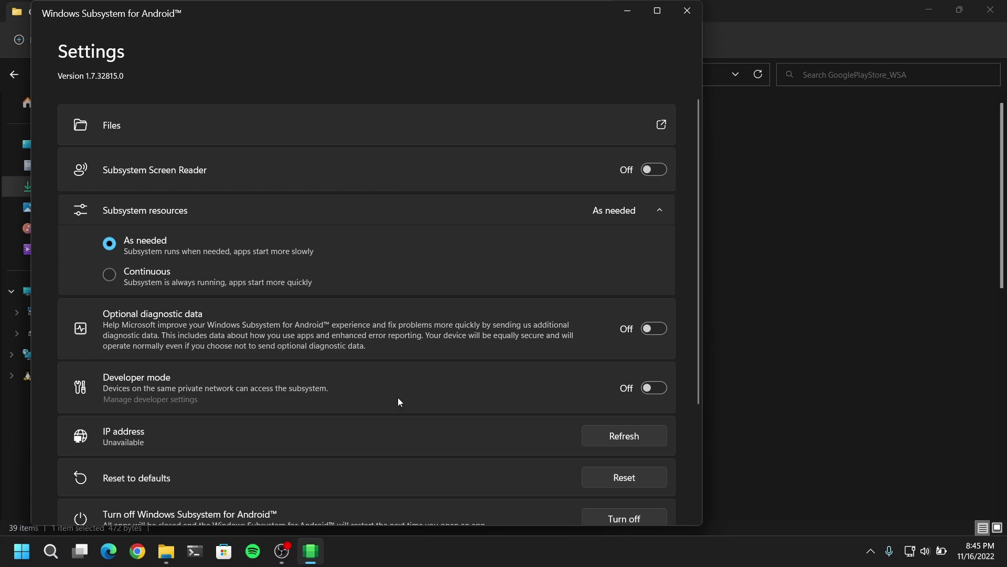
left_click(663, 391)
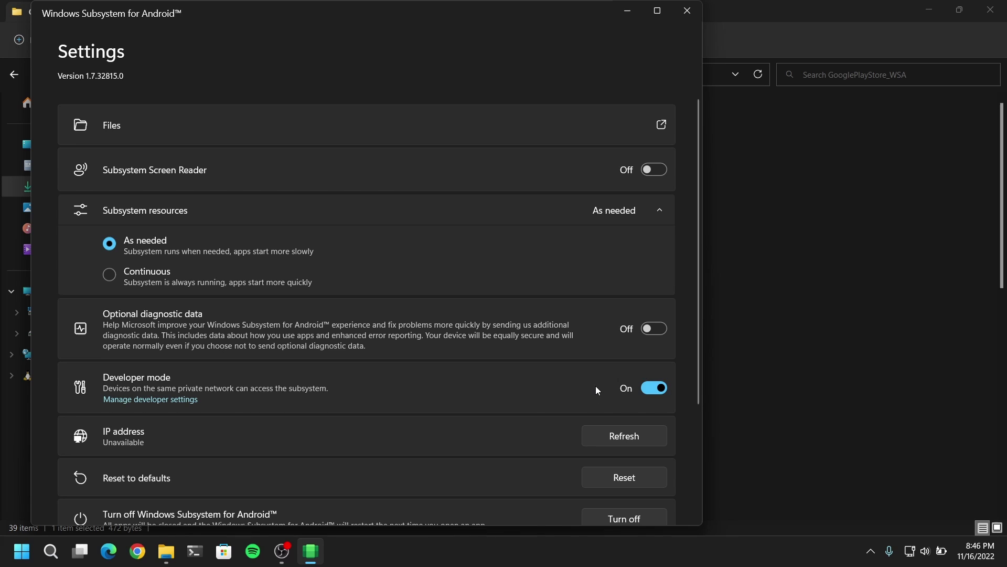
scroll(530, 375, "down", 2)
left_click(136, 337)
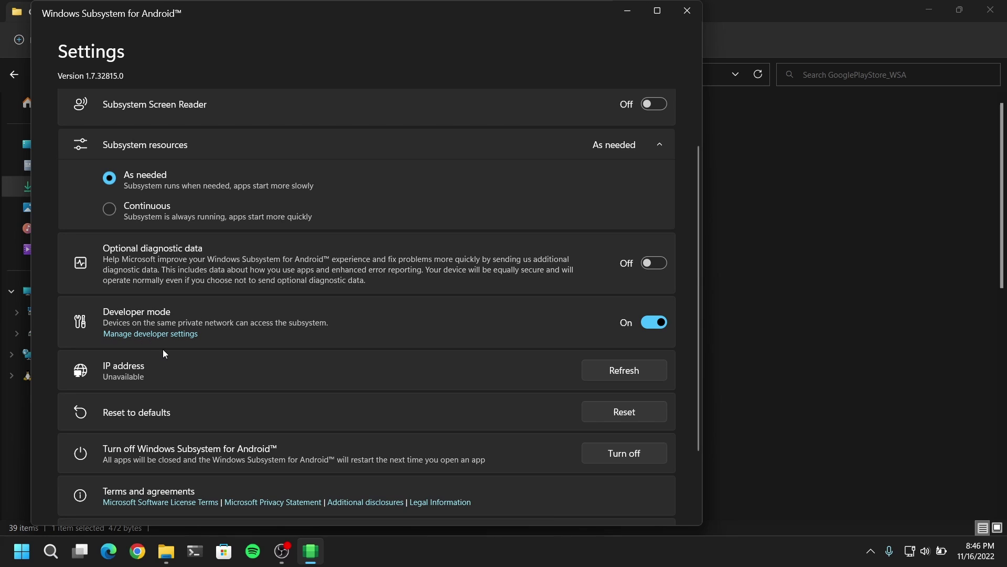
Step: Continue past the diagnostic data prompt and maximize the Android Developer options window
left_click(490, 341)
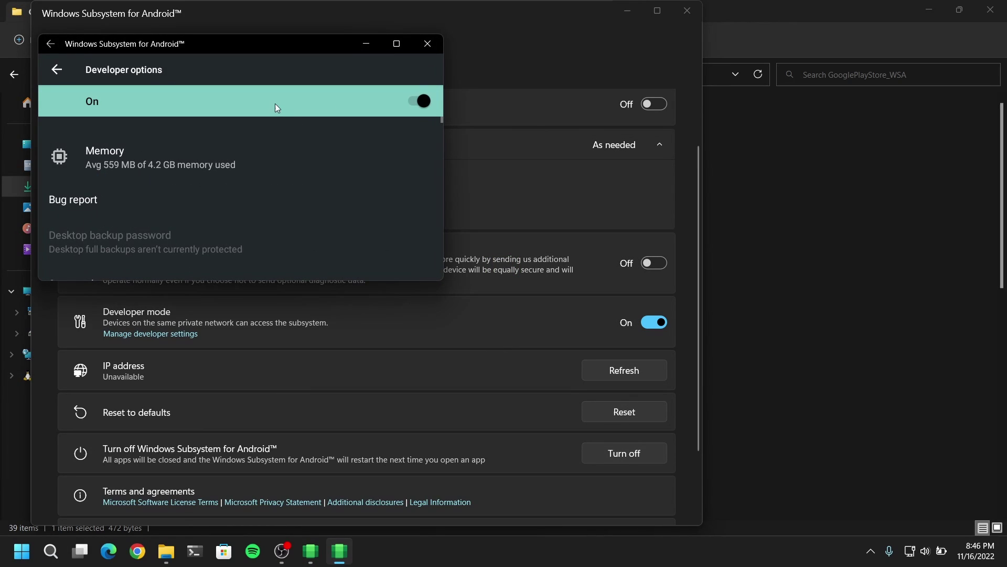
left_click(397, 44)
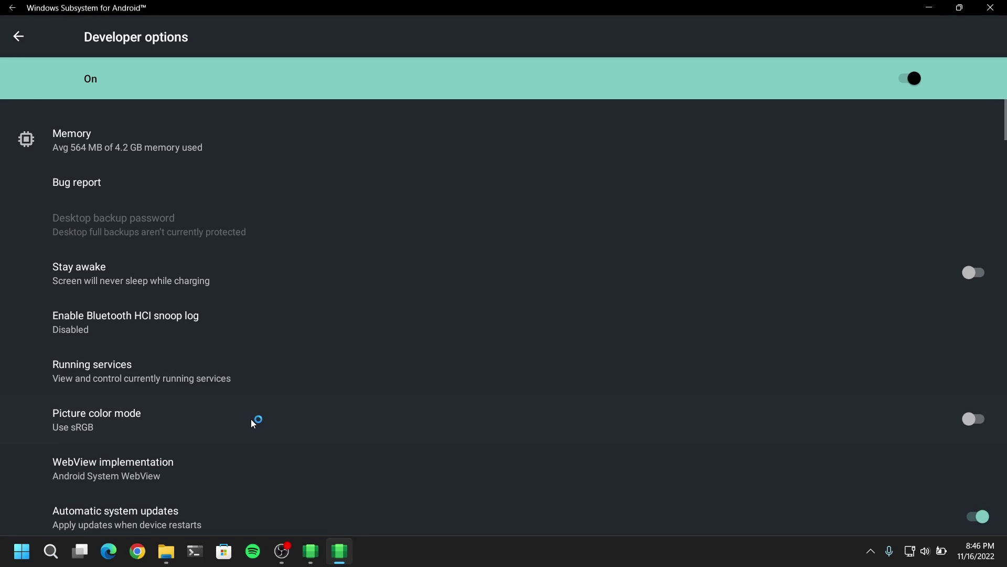
scroll(253, 422, "down", 4)
scroll(253, 423, "up", 5)
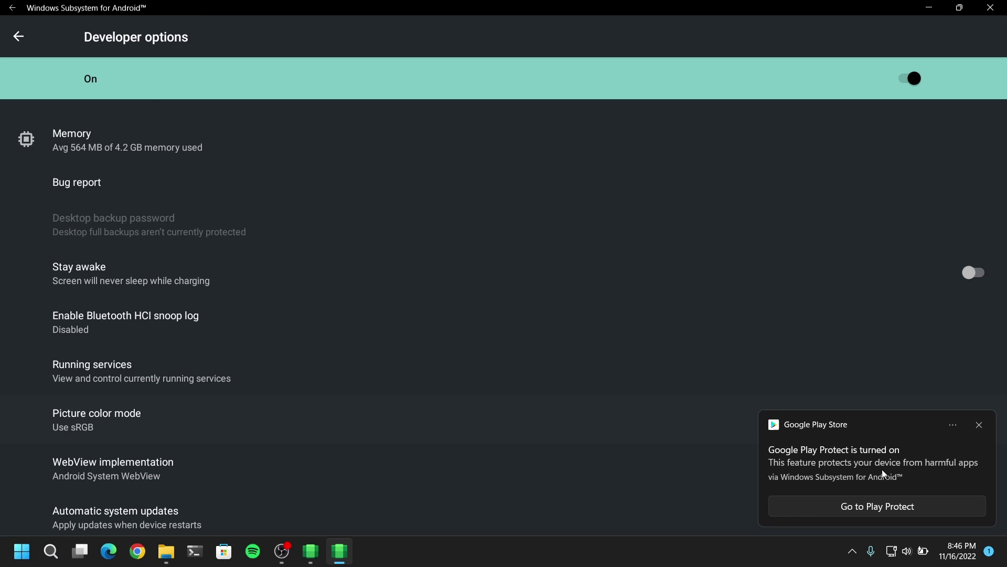
Step: Dismiss the Play Protect notice and close Developer options, subsystem settings and File Explorer
left_click(979, 424)
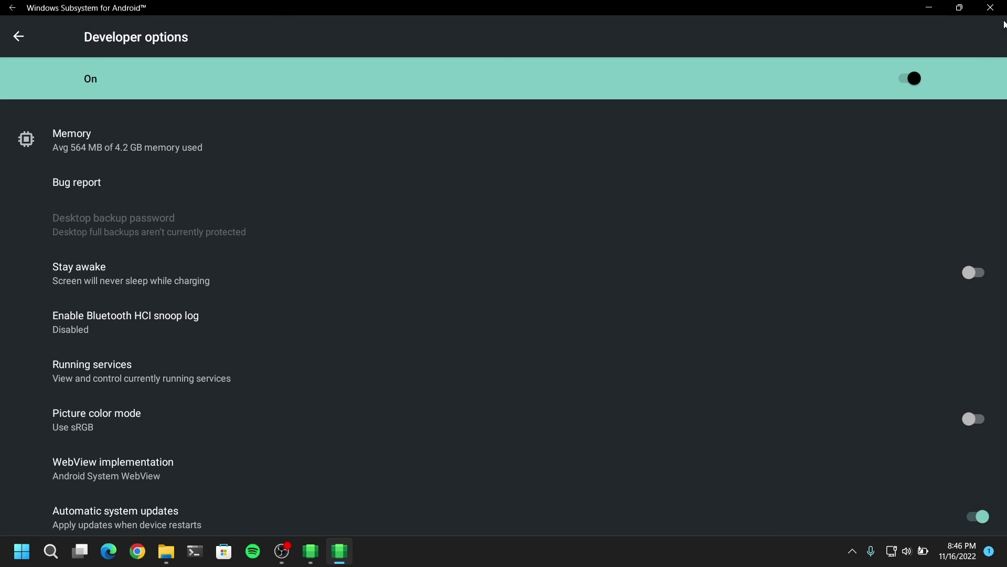
left_click(990, 7)
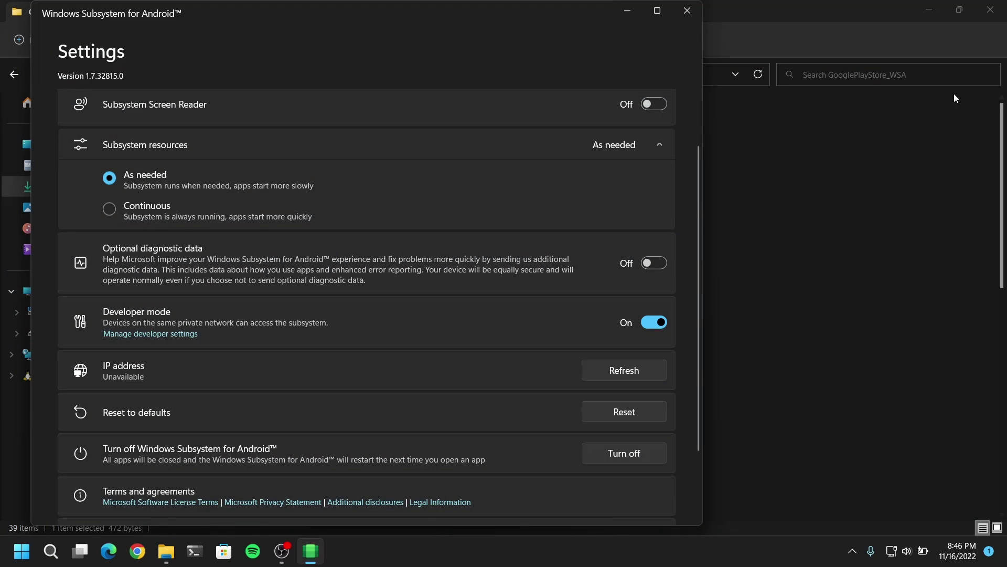
left_click(690, 11)
left_click(990, 7)
left_click(22, 551)
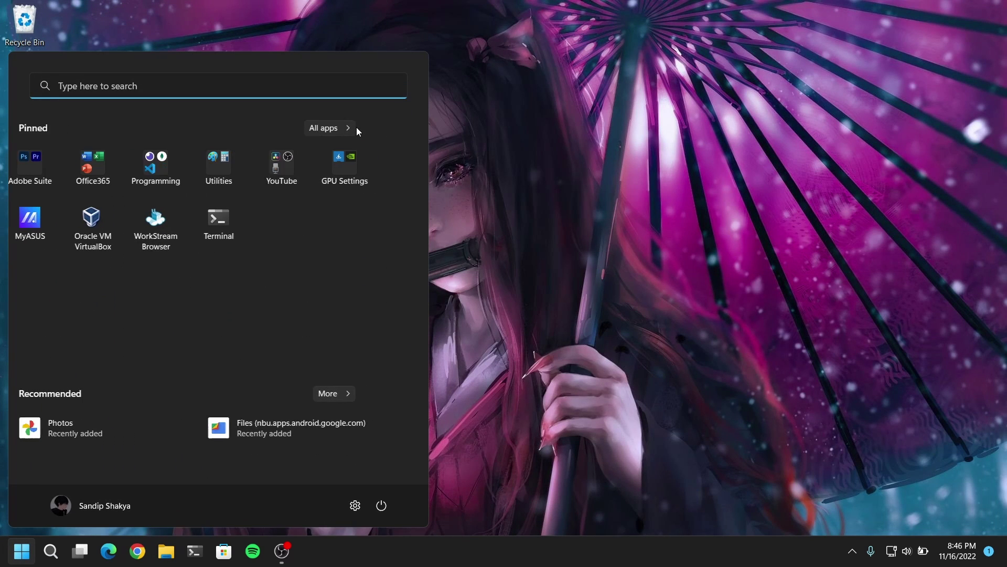
Step: Launch Play Store from the All apps list
left_click(356, 127)
scroll(87, 346, "down", 15)
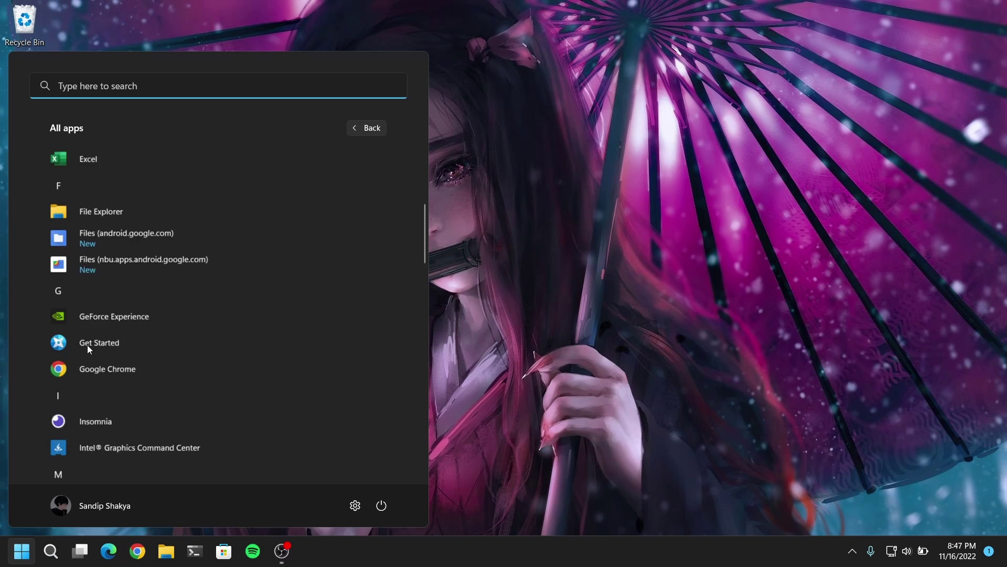
scroll(88, 345, "down", 4)
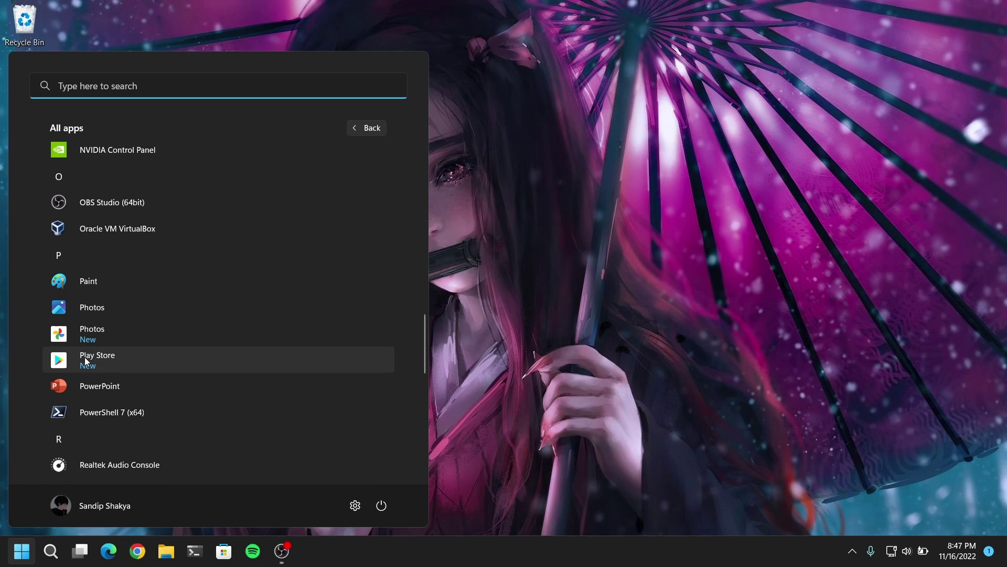
left_click(86, 361)
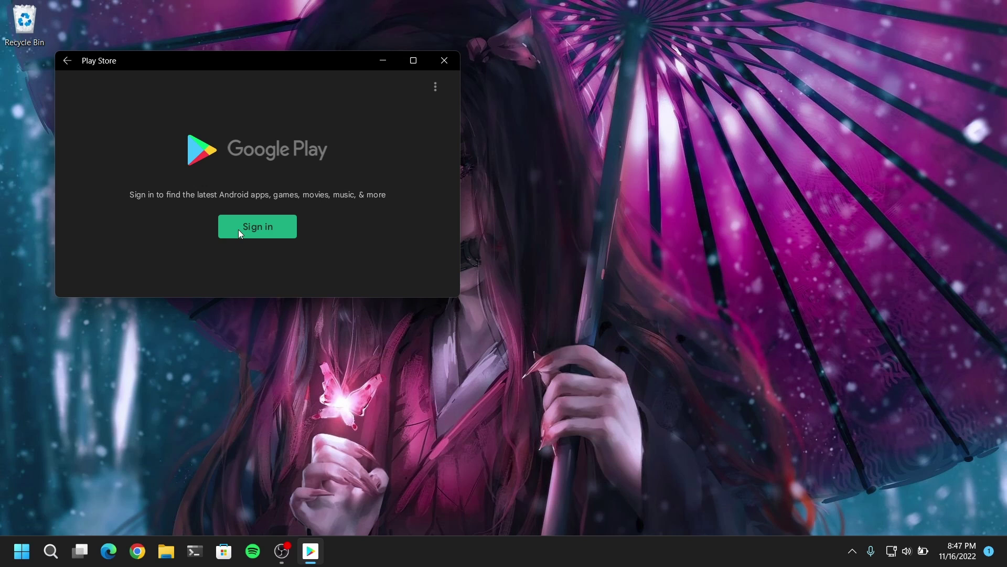
Step: Sign in to a Google account and maximize Play Store to view Games recommendations
left_click(240, 229)
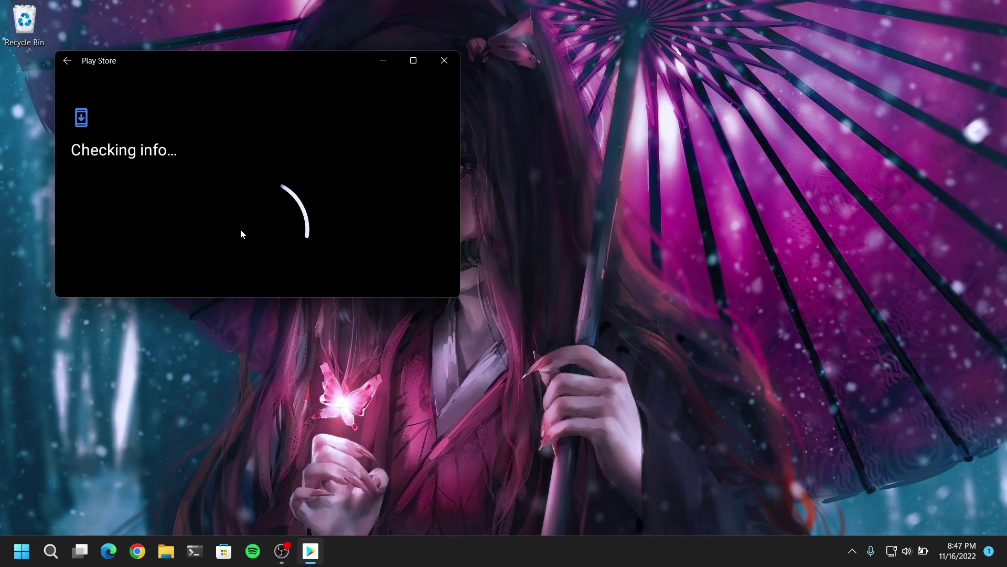
left_click(418, 64)
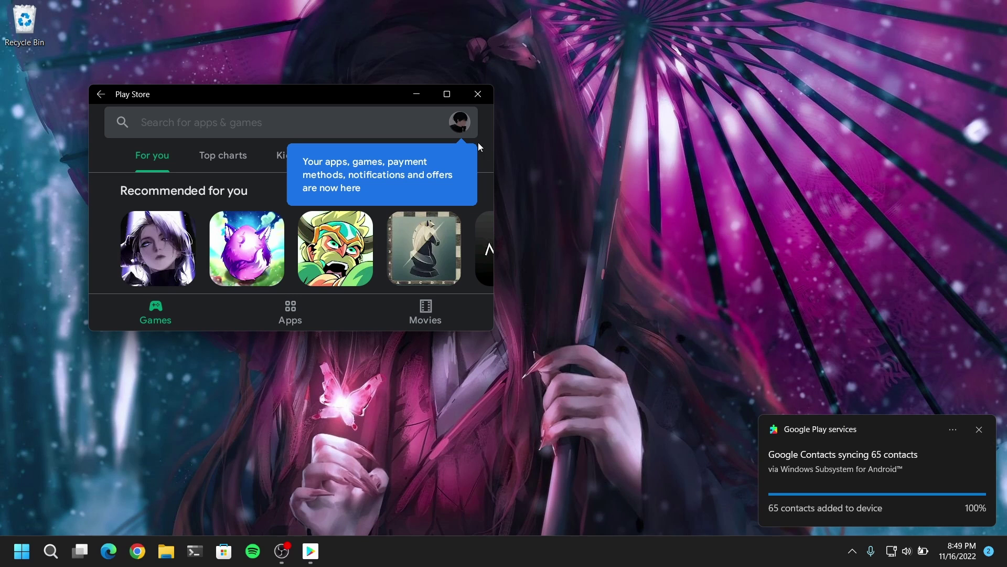
left_click(452, 95)
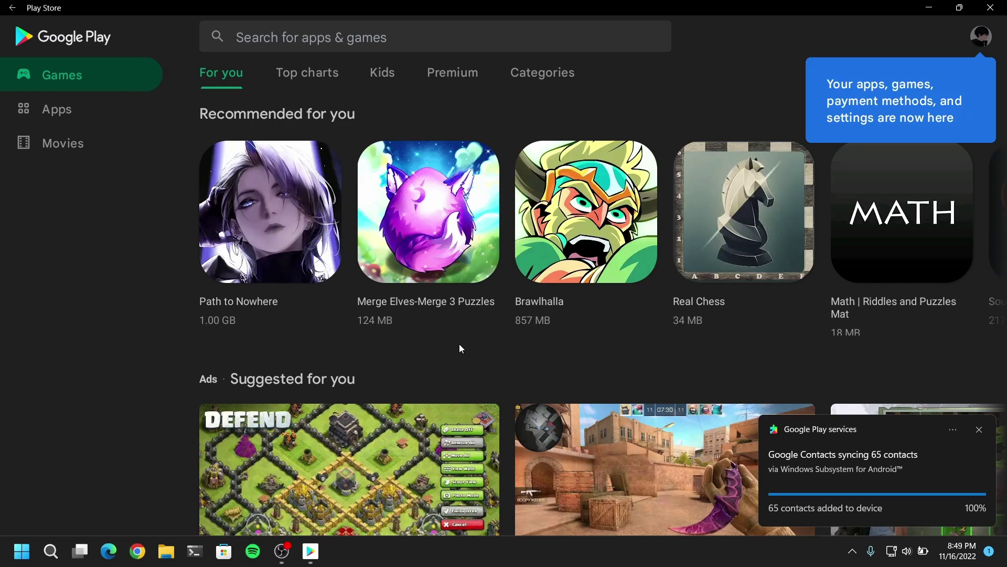
scroll(460, 346, "down", 1)
scroll(460, 349, "down", 3)
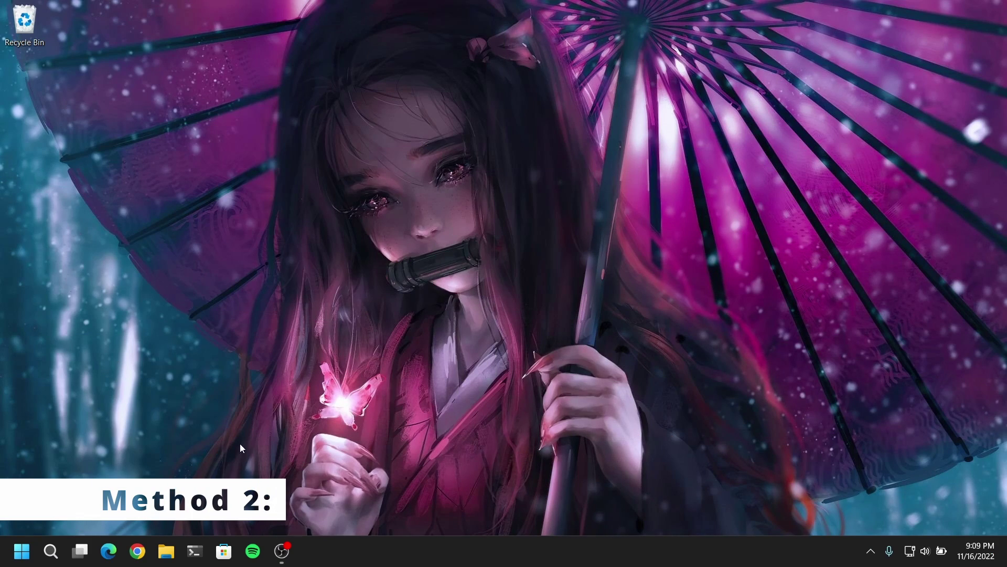
Step: Search Microsoft Store for 'ubuntu', finding Ubuntu already installed, then switch to Chrome
left_click(232, 560)
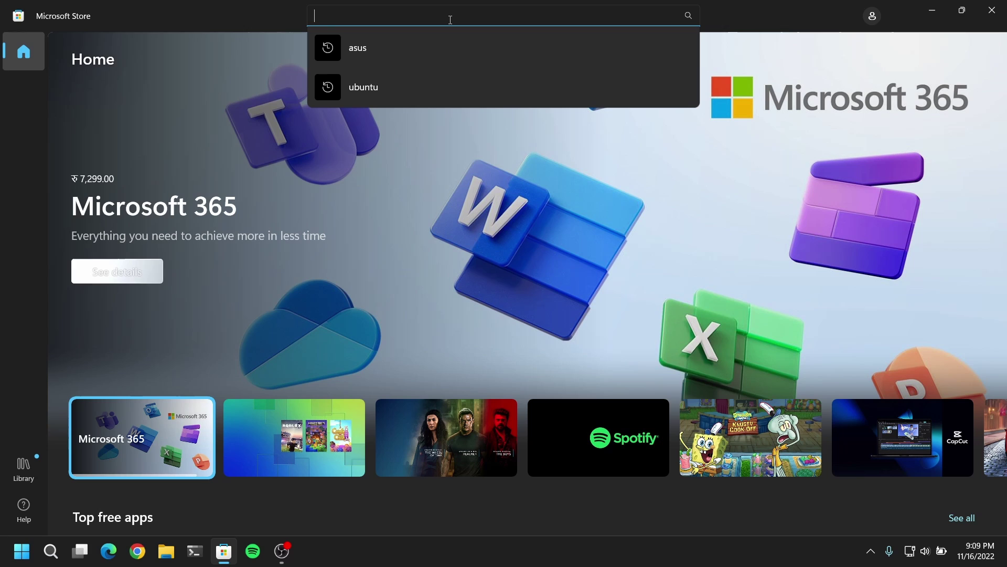
type("ubuntu")
key("Return")
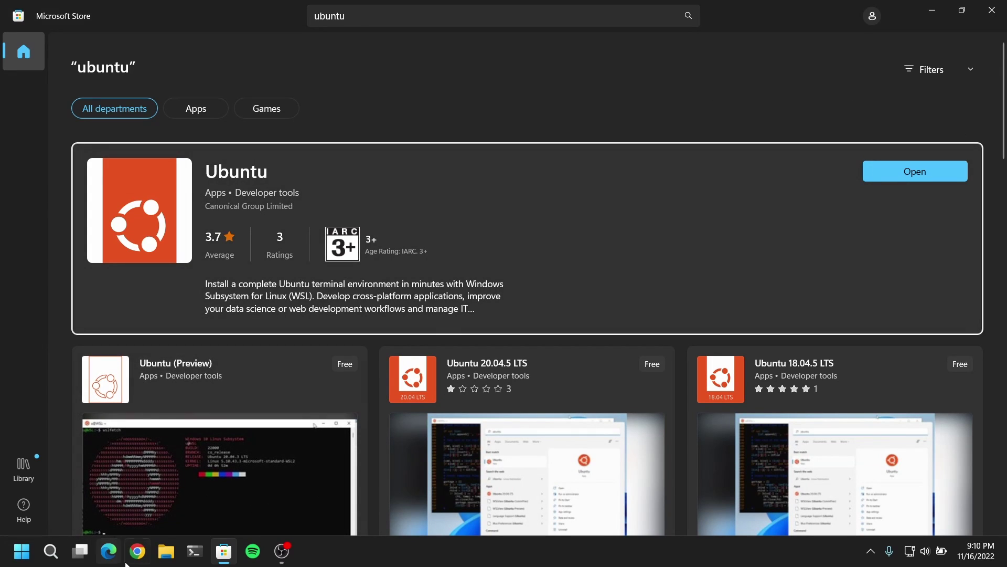
left_click(139, 554)
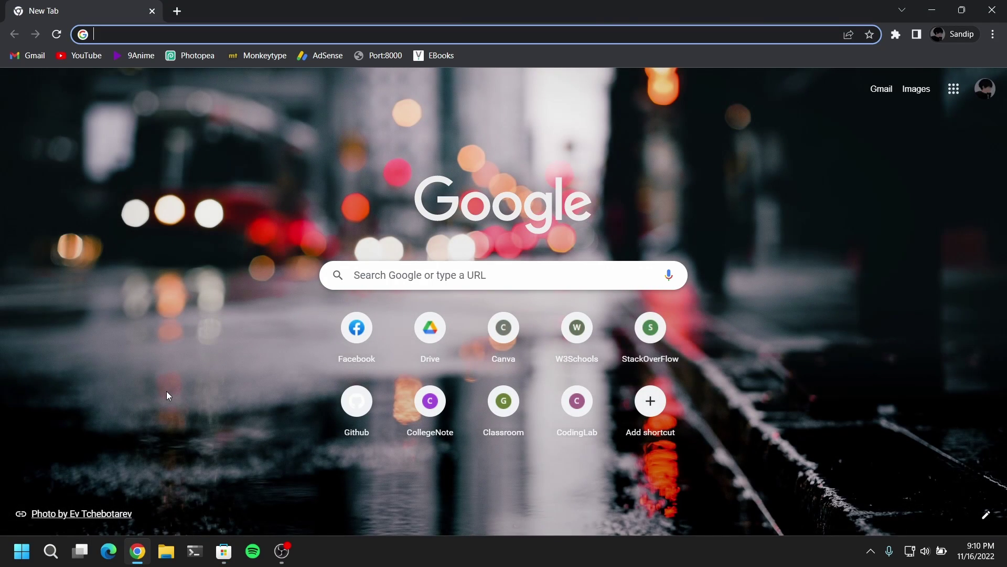
Step: Google 'wsl kernel update' and open the WSL 2 Linux kernel update result
type("wsl")
key("Right")
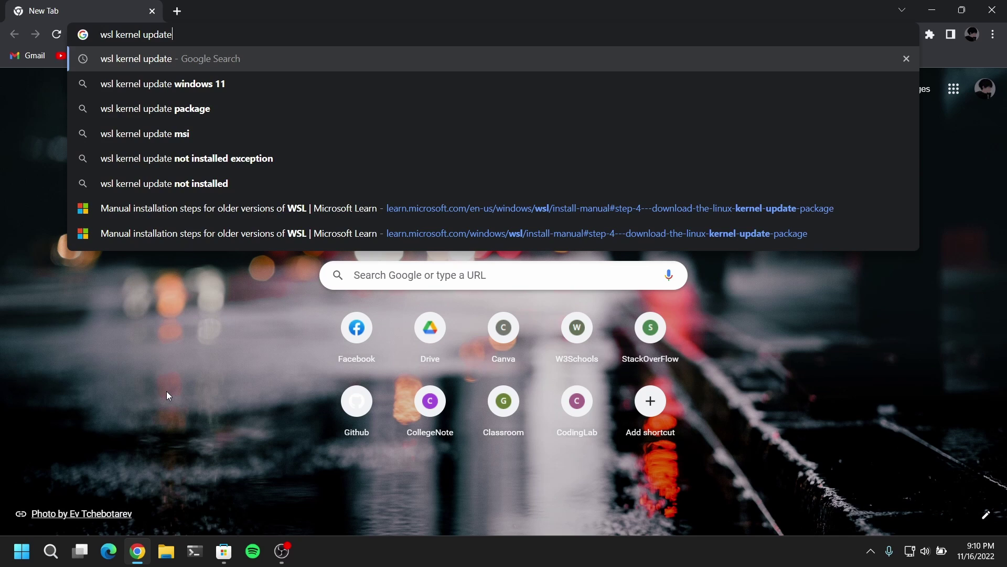
key("Return")
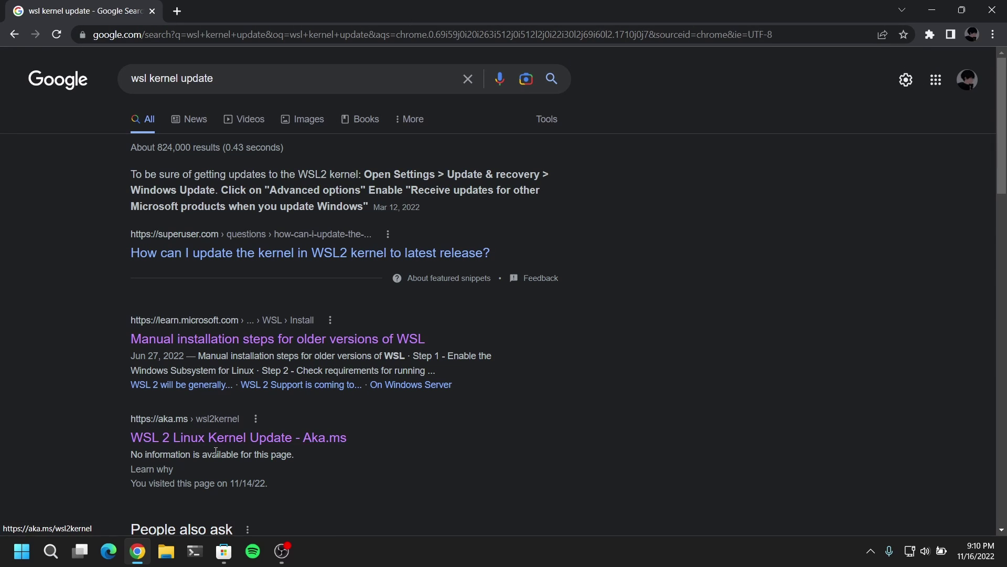
scroll(203, 270, "down", 3)
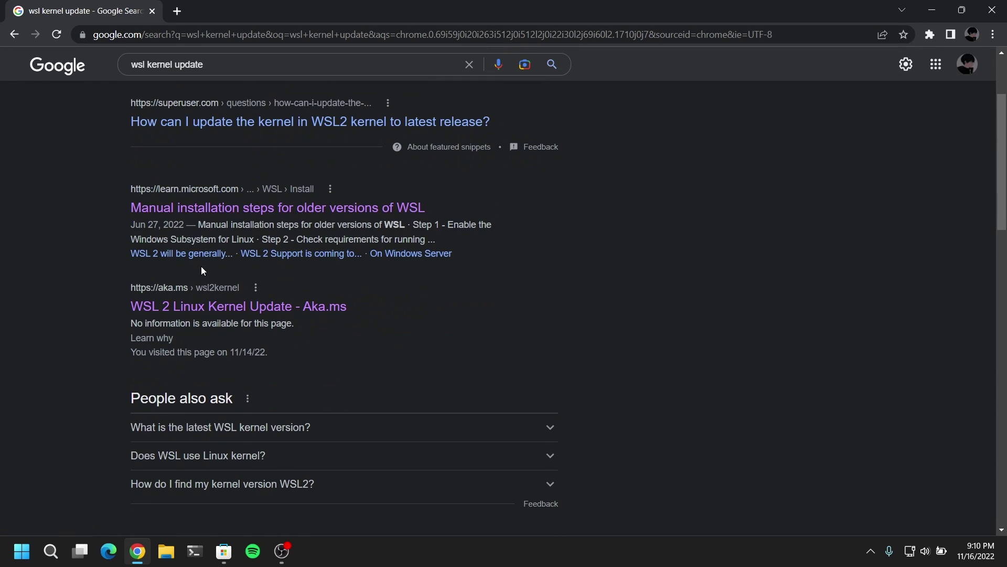
left_click(191, 310)
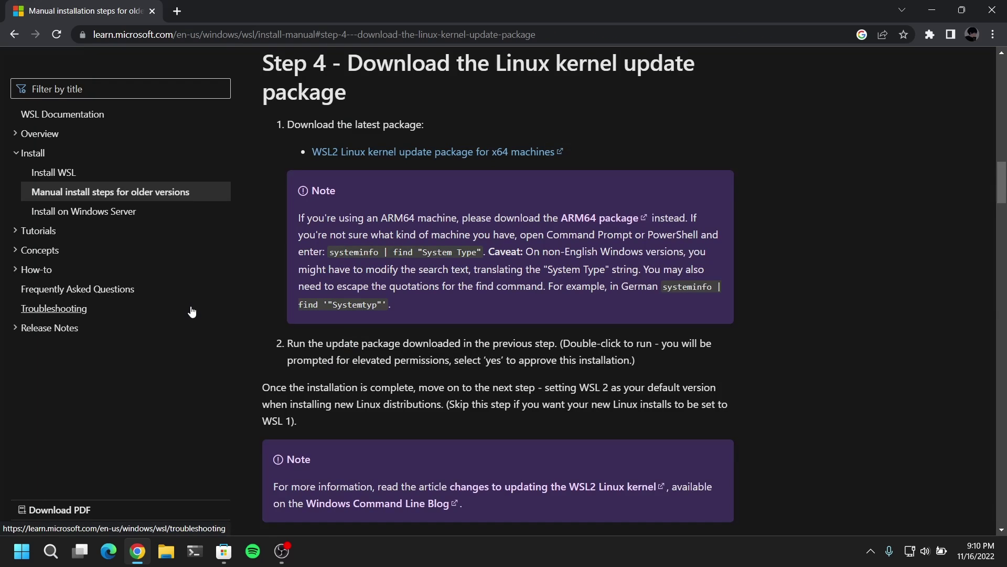
Step: Download the WSL2 Linux kernel update package for x64 machines and dismiss the download notice
scroll(368, 395, "down", 8)
scroll(365, 400, "up", 10)
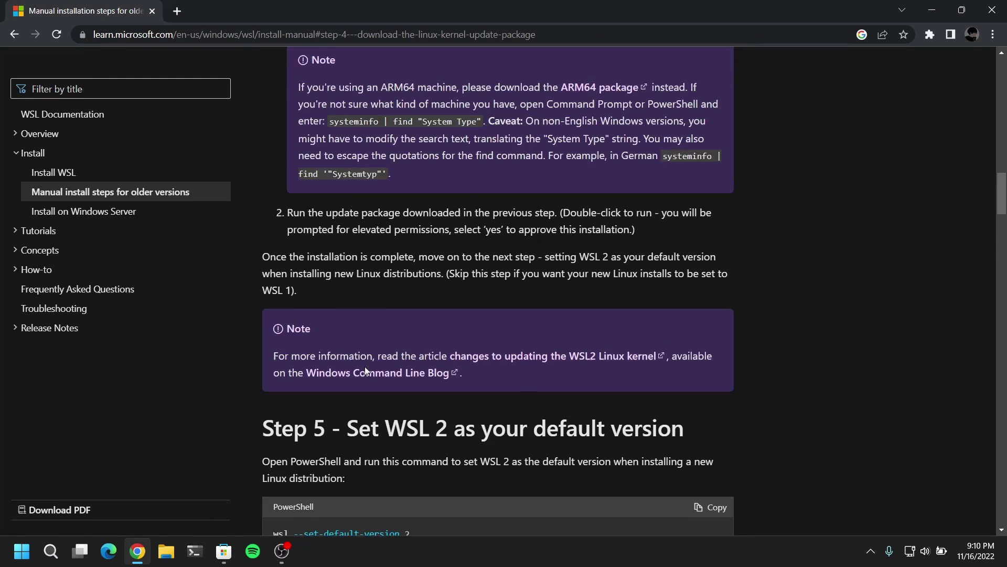
scroll(373, 399, "down", 3)
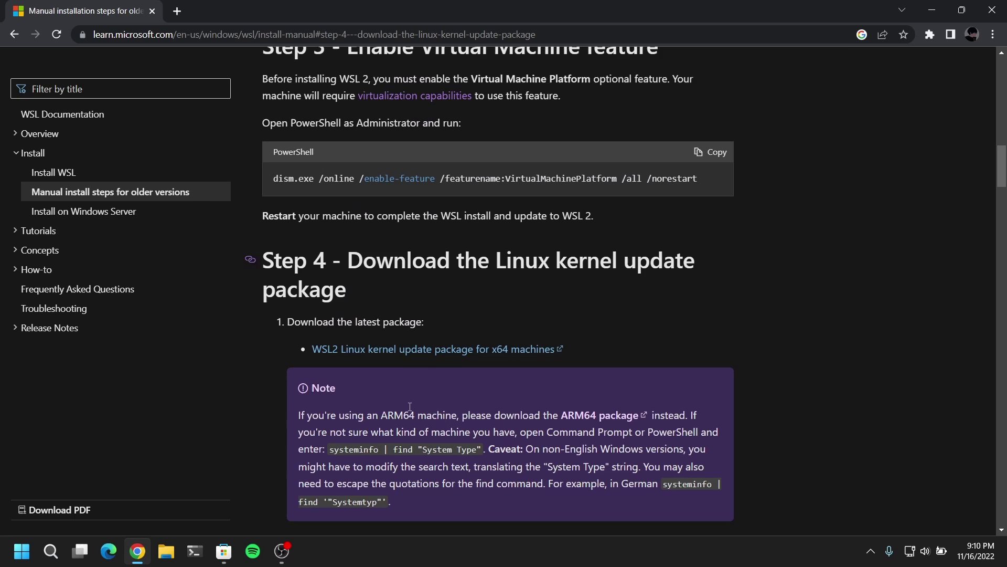
left_click(391, 351)
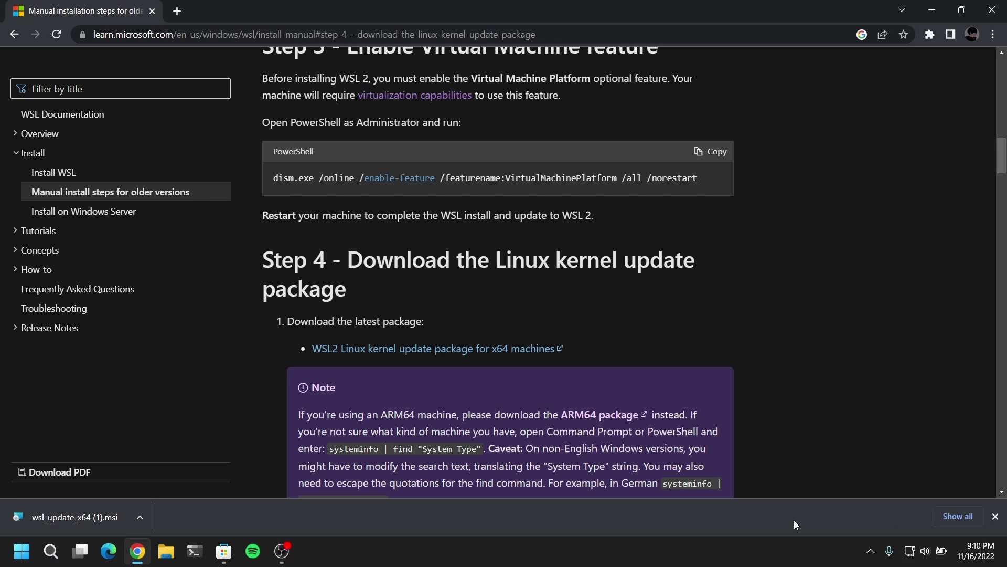
left_click(995, 516)
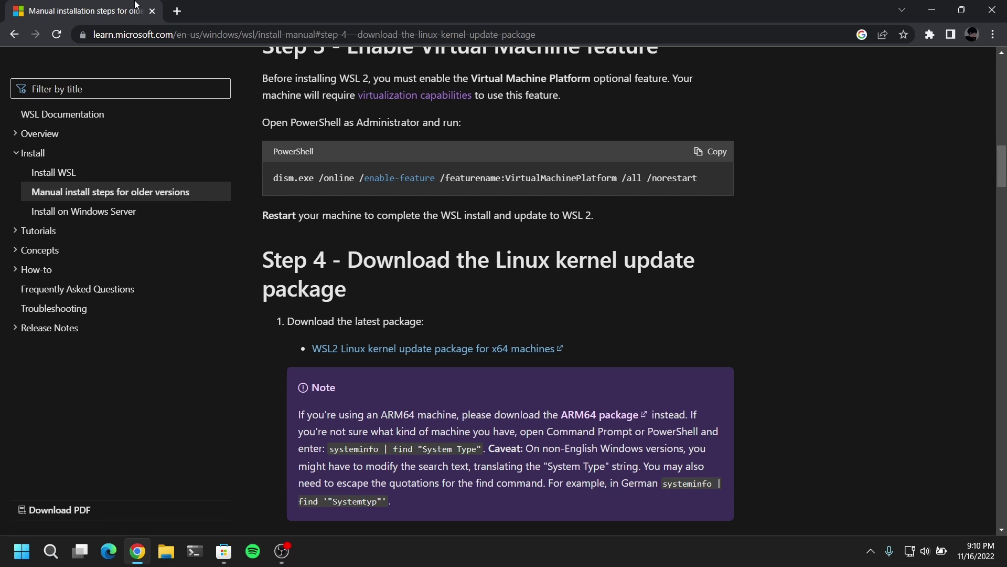
Step: Search Google for 'magisk wsa' and open the LSPosed/MagiskOnWSALocal GitHub repository
left_click(177, 11)
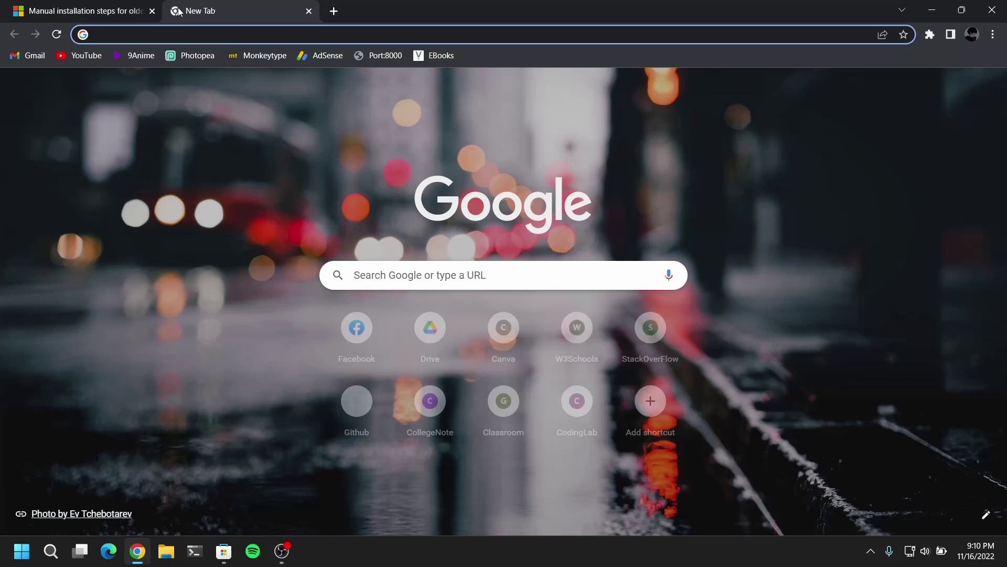
type("magisk")
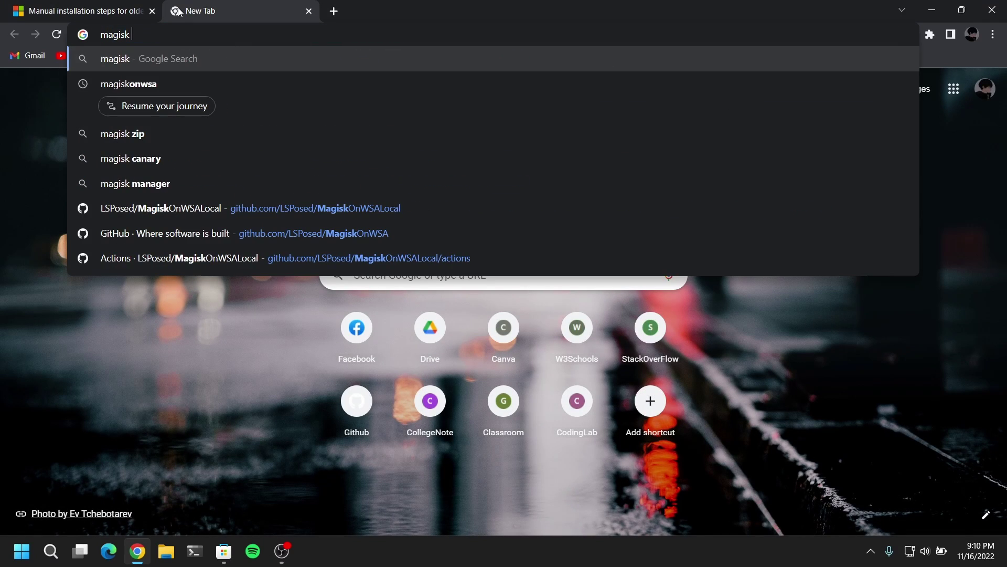
type(" wsa")
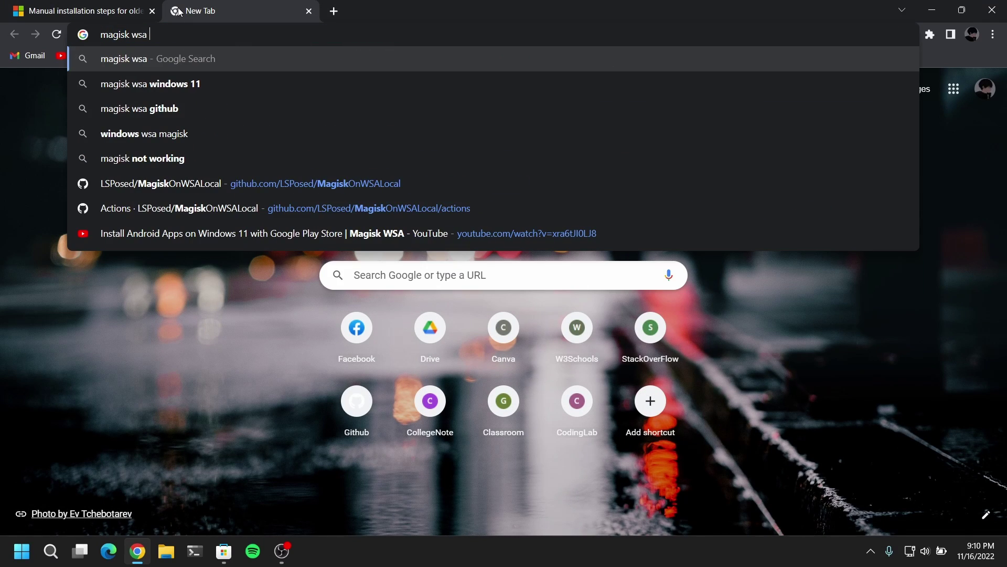
key("Return")
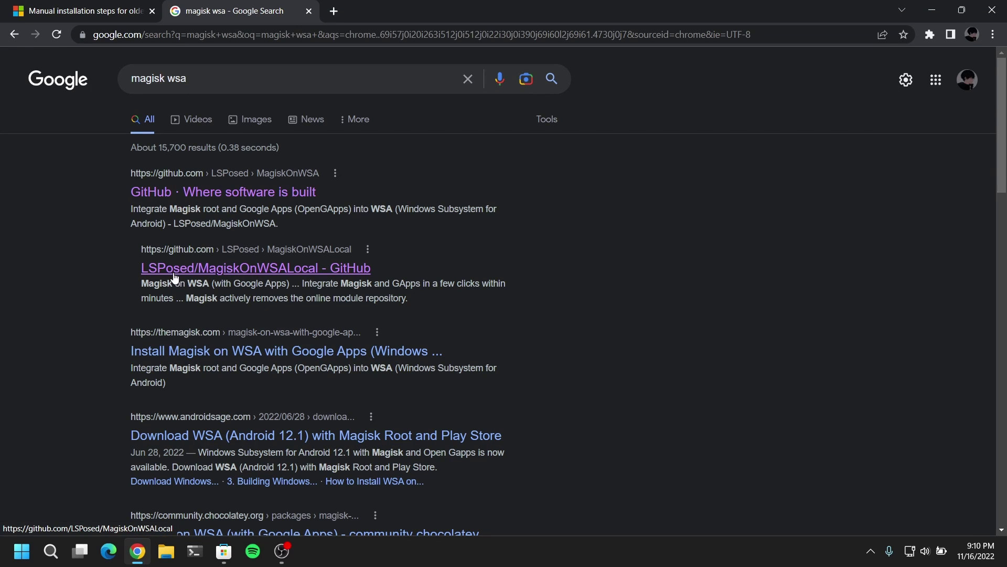
left_click(236, 270)
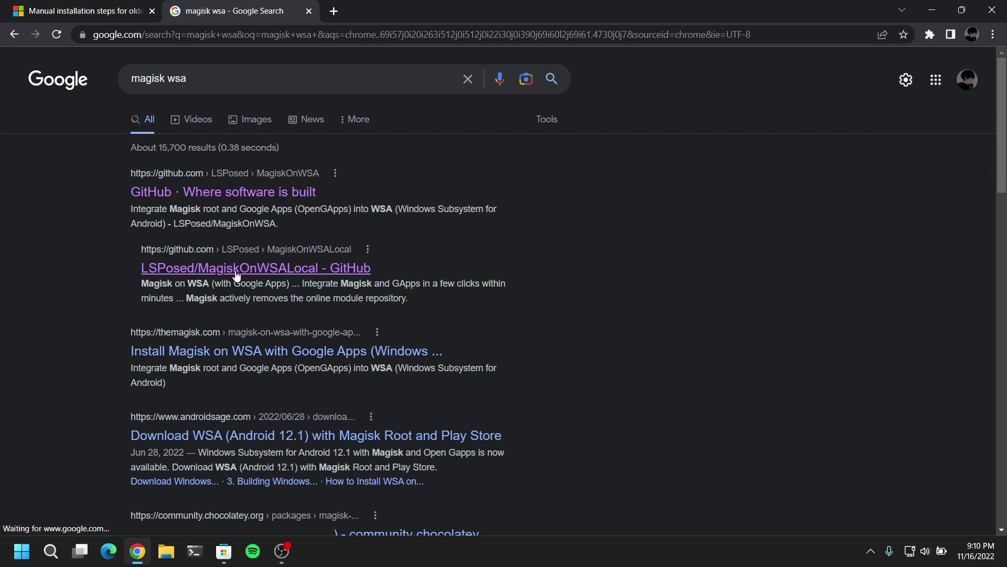
left_click(300, 275)
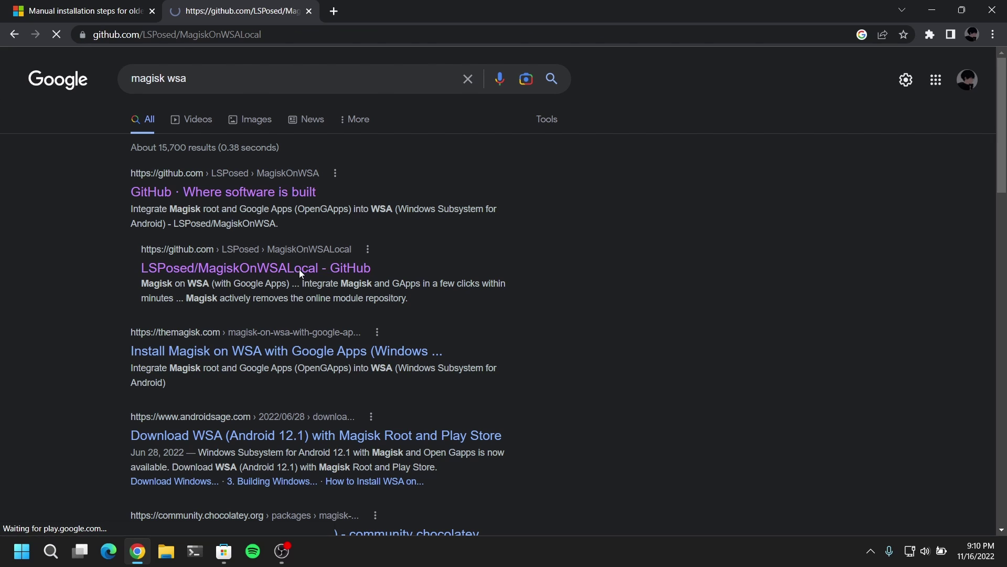
Step: Copy the repository's HTTPS clone address from the Code menu and launch the Ubuntu terminal
scroll(300, 273, "down", 3)
scroll(299, 269, "down", 7)
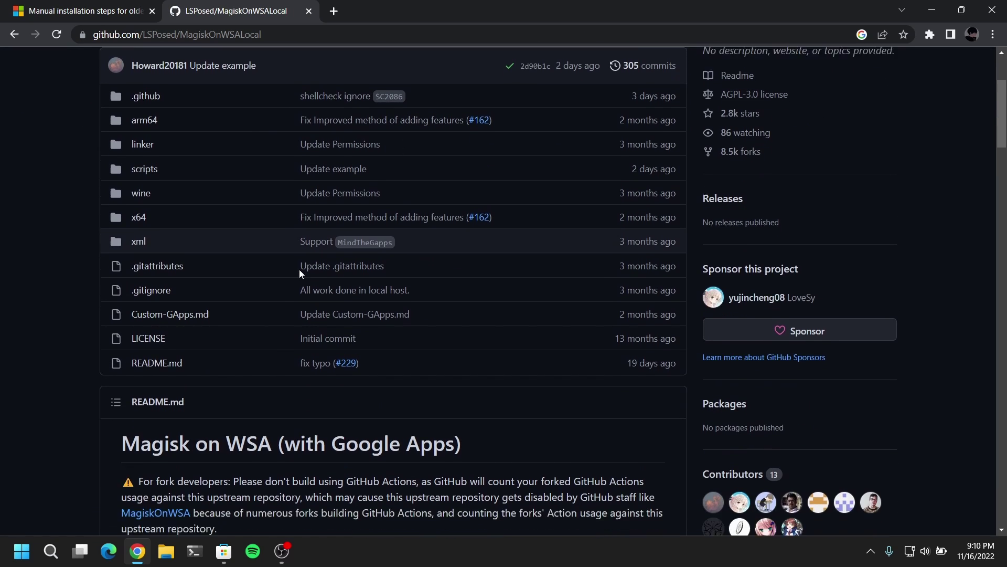
scroll(298, 270, "up", 8)
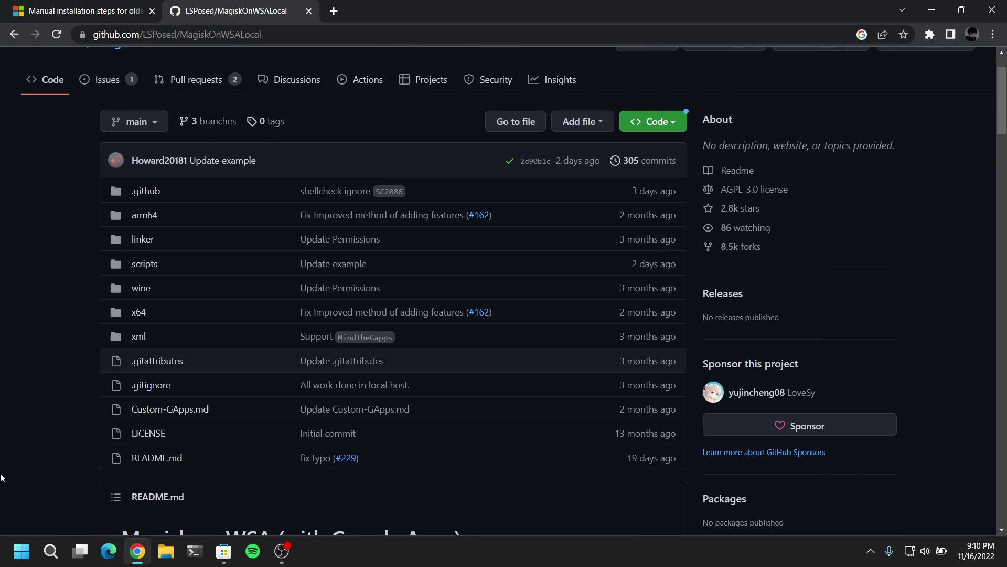
left_click(668, 133)
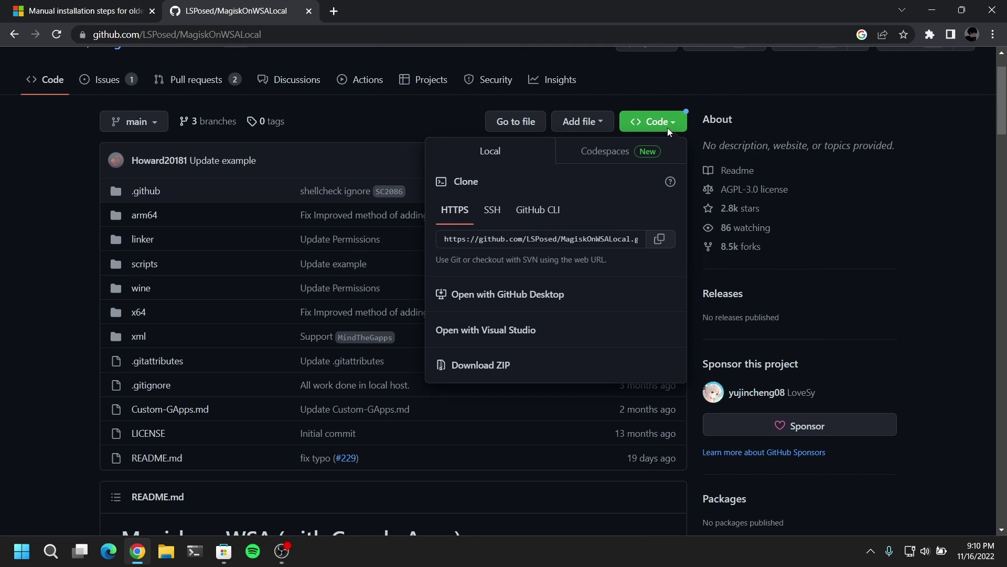
left_click(660, 239)
left_click(2, 271)
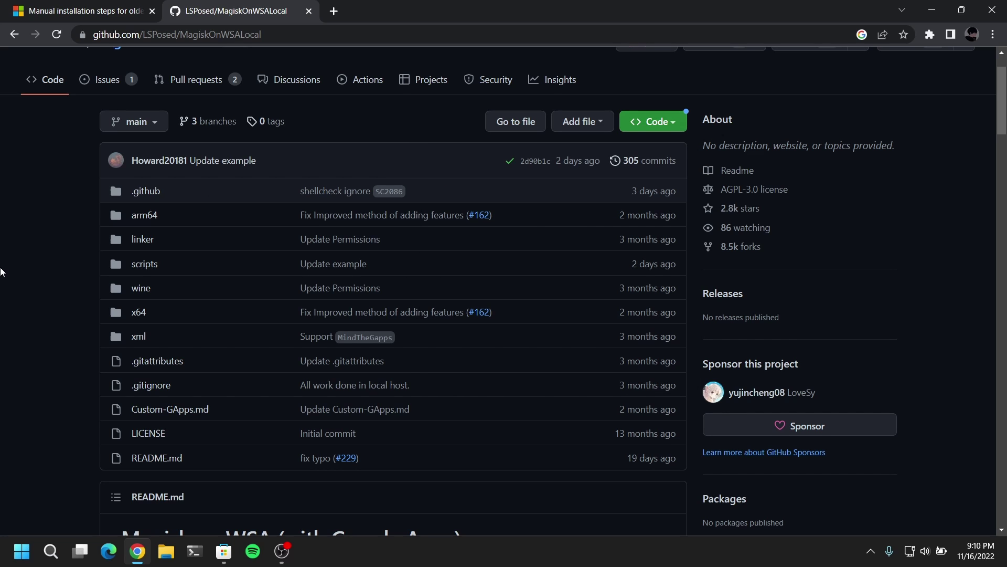
key("super")
left_click(137, 430)
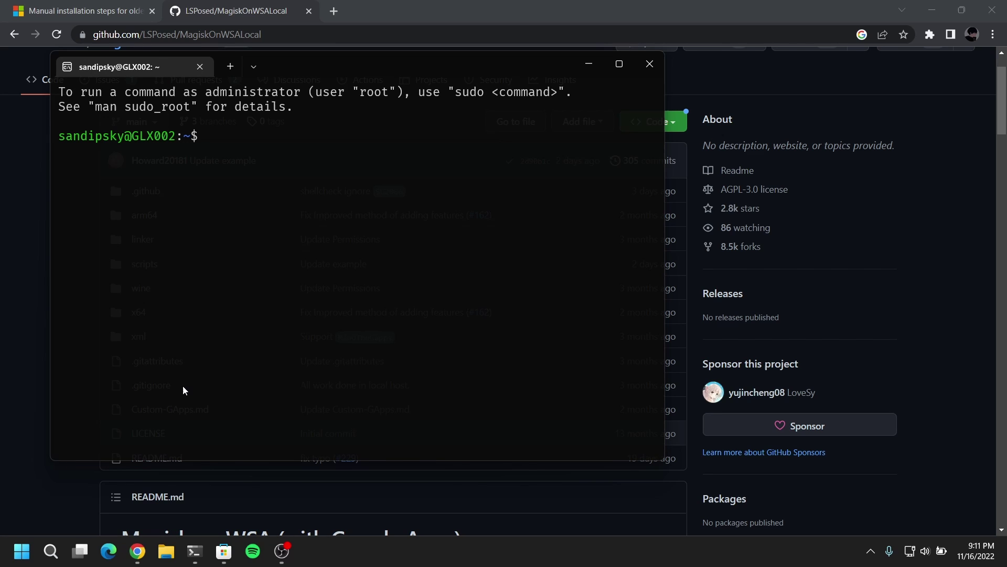
Step: Run git clone with the pasted MagiskOnWSALocal URL and list the home folder with ls
type("git clone")
key("ctrl+v")
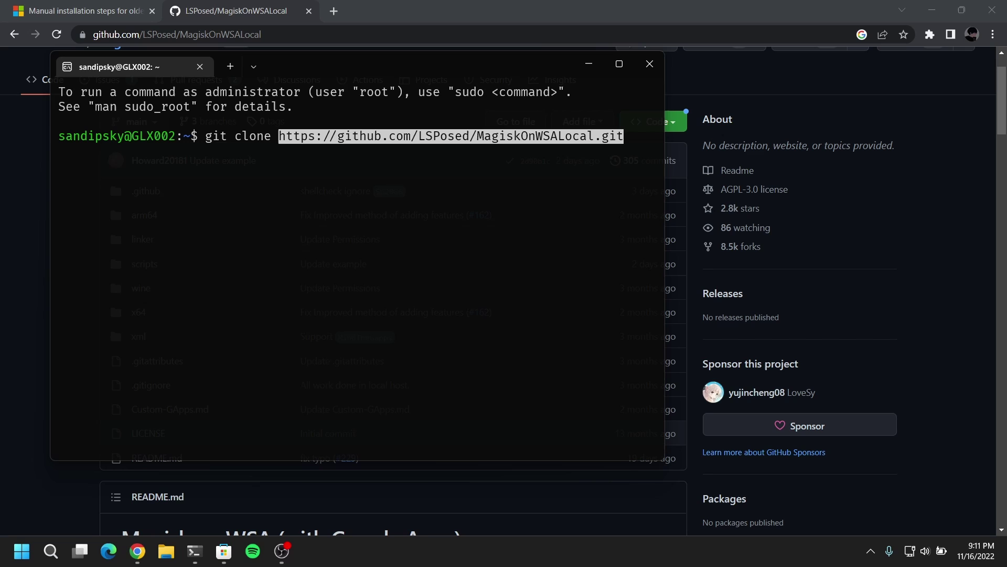
key("Return")
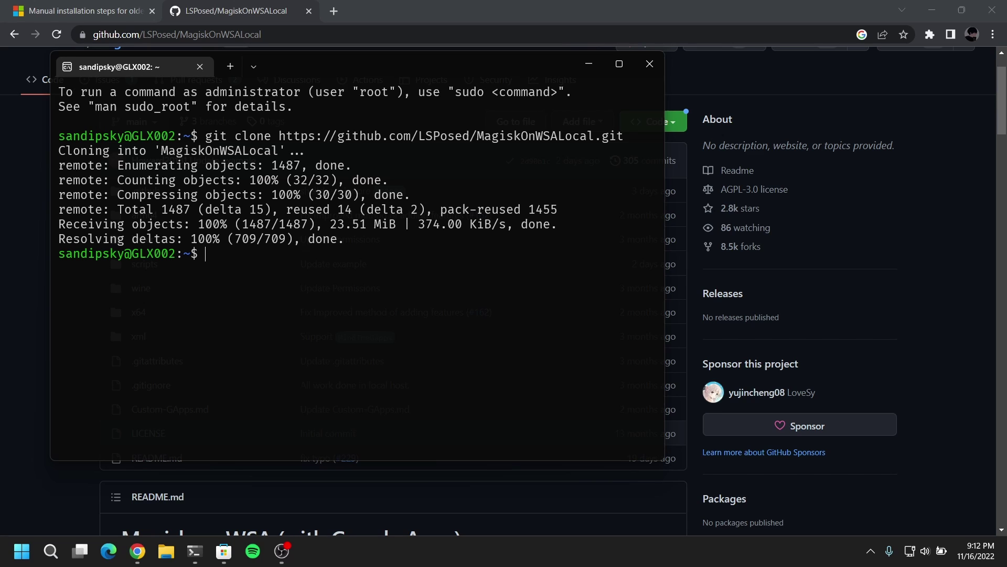
type("ls")
key("Return")
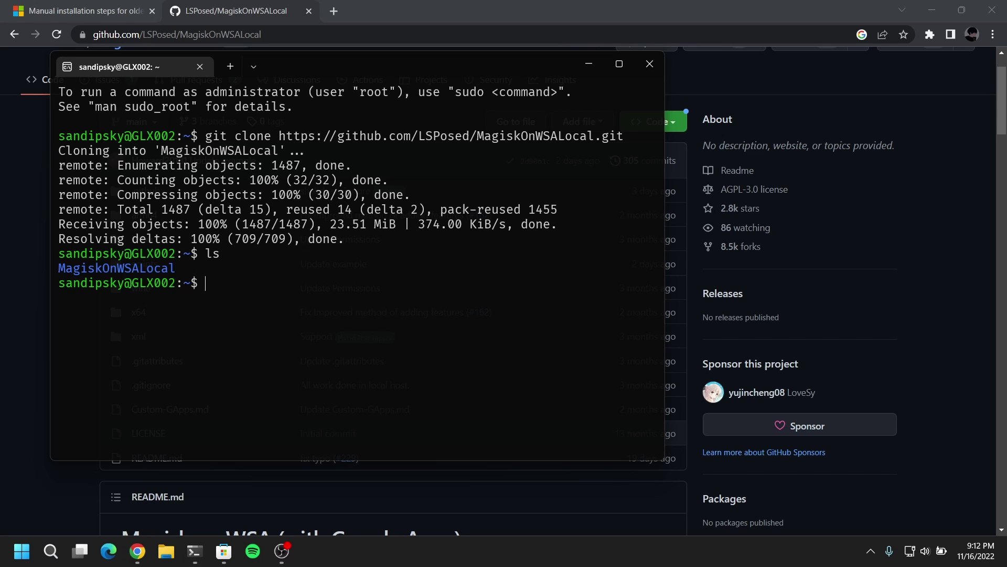
Step: Change into the MagiskOnWSALocal folder, then switch back to the repository README in Chrome
type("cd Maf")
key("BackSpace")
key("Tab")
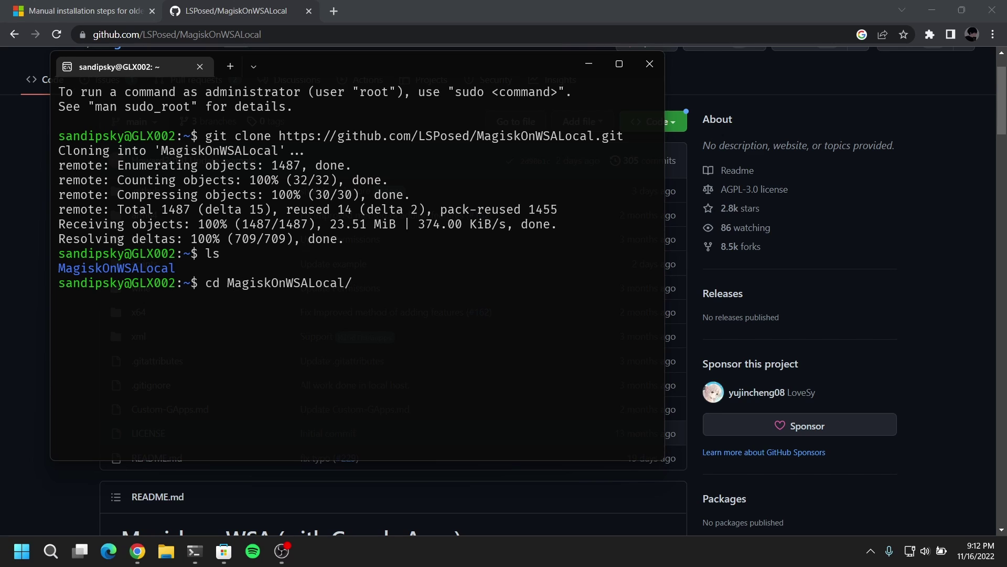
key("Return")
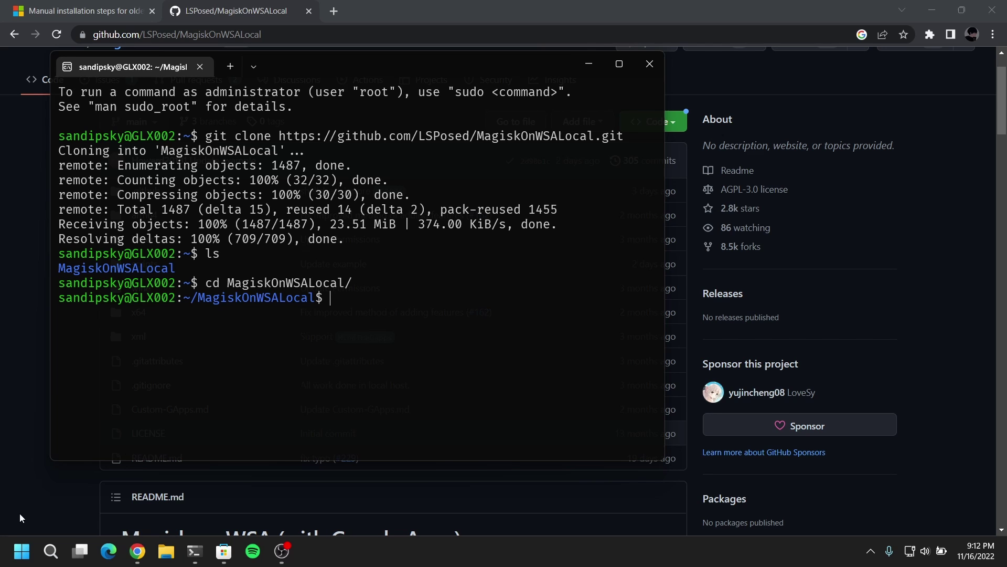
double_click(149, 496)
scroll(139, 442, "down", 10)
scroll(140, 452, "down", 3)
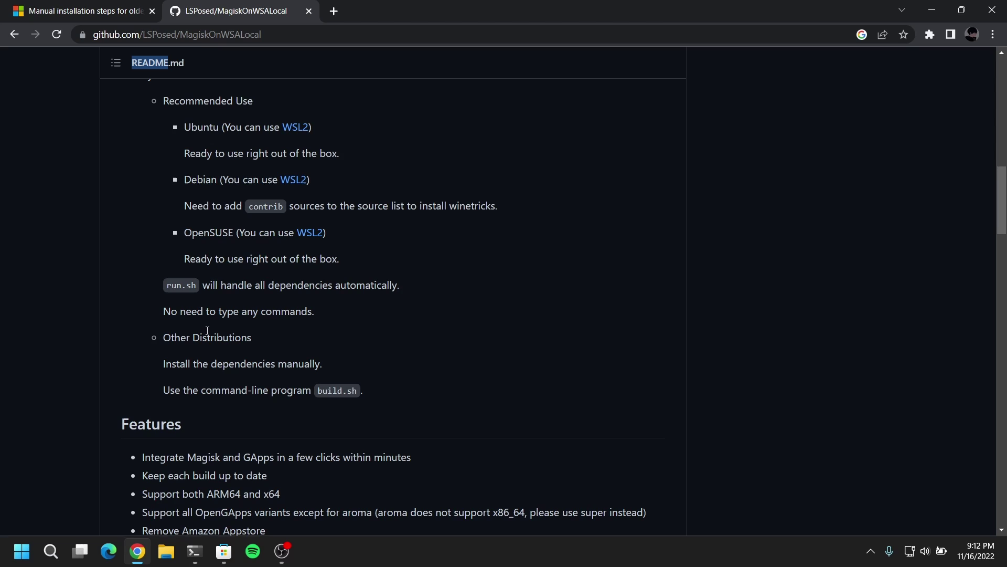
Step: Scroll through the README's supported systems, Features and Text Guide sections
scroll(207, 330, "up", 1)
scroll(207, 331, "up", 3)
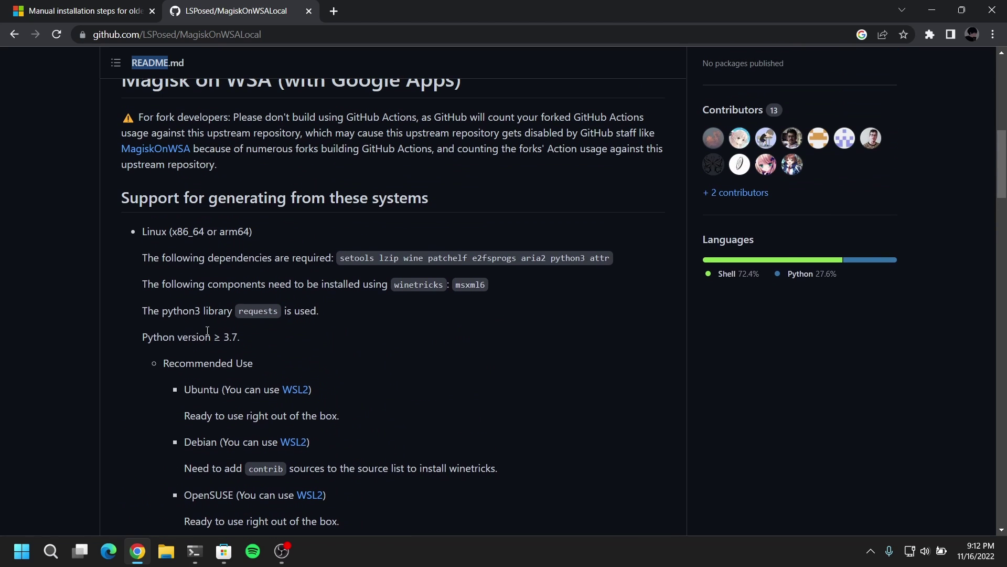
scroll(403, 372, "down", 10)
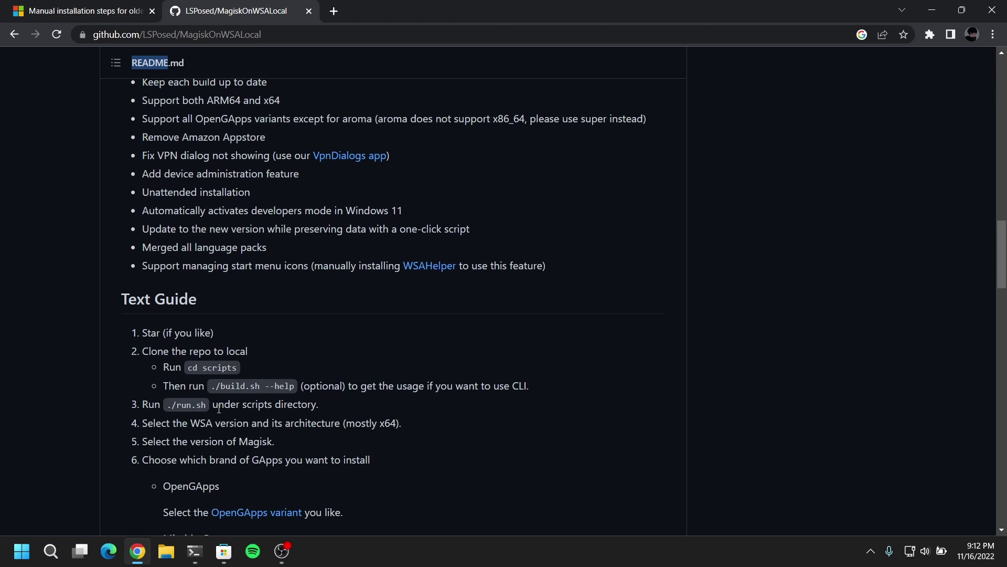
left_click(190, 369)
Step: In the terminal, cd into scripts/ and run ./run.sh to install the build dependencies
left_click(195, 551)
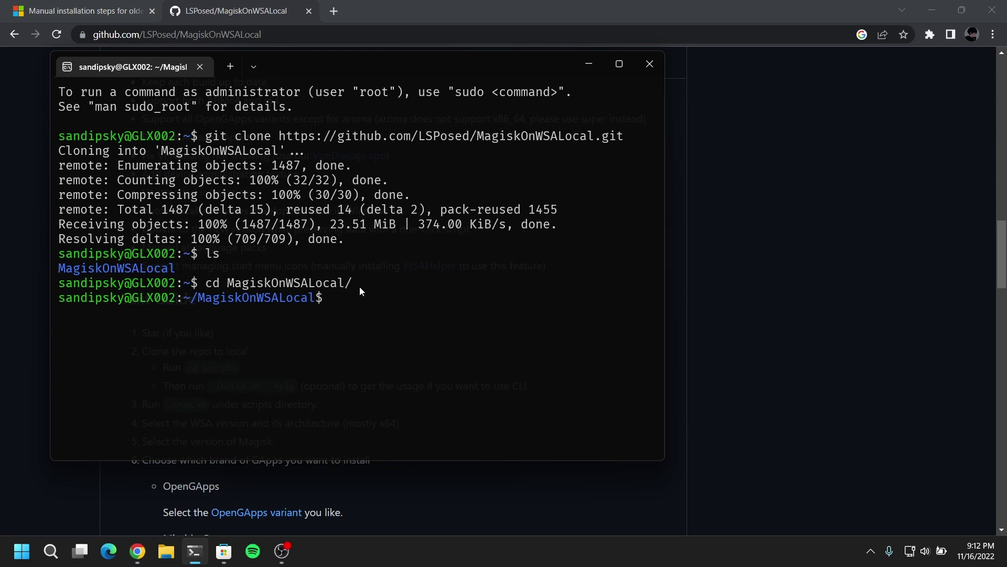
type("cd s")
key("Tab")
key("Return")
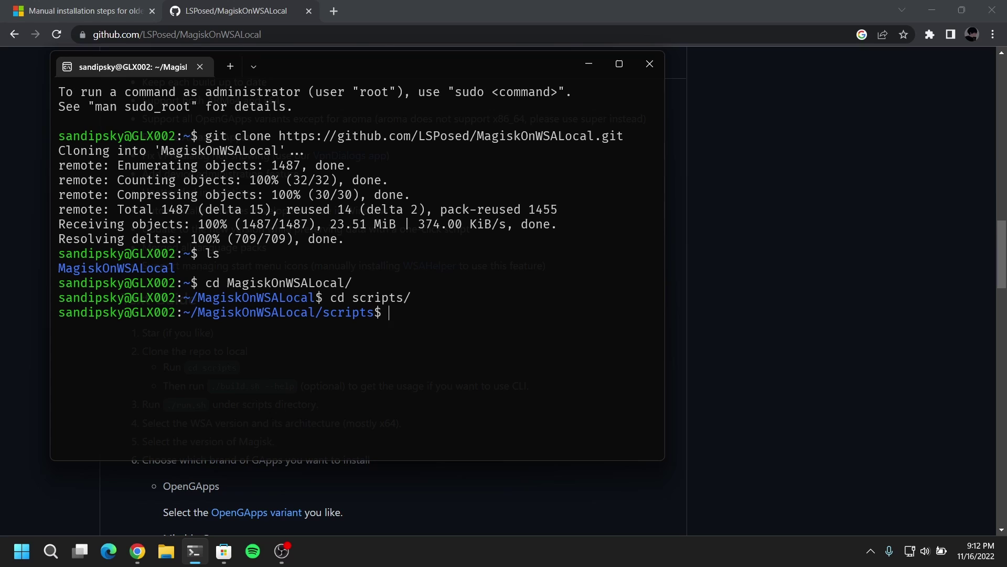
type("./ru")
key("Tab")
key("Return")
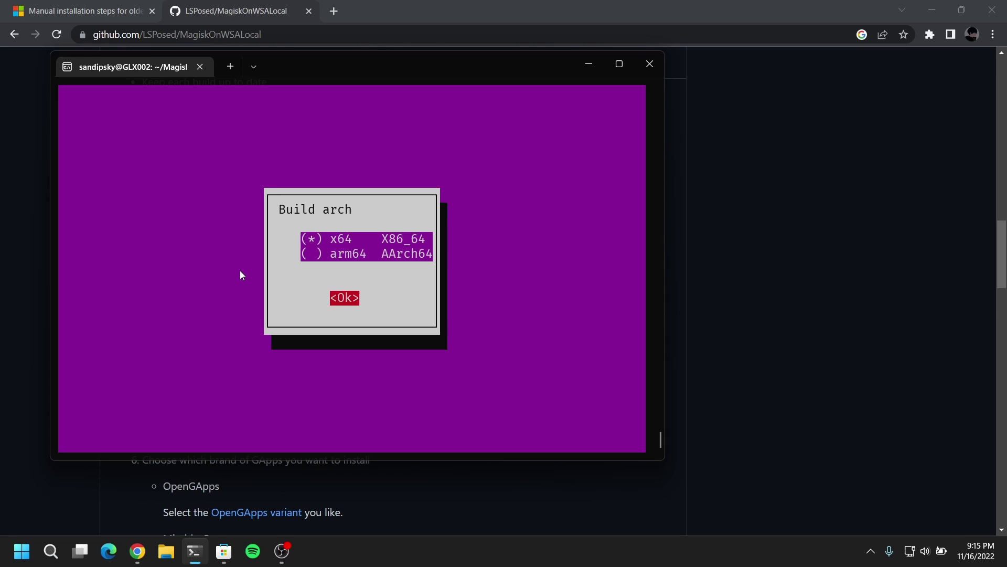
Step: Choose x64 architecture, retail WSA, stable Magisk, and install GApps using MindTheGapps
key("Return")
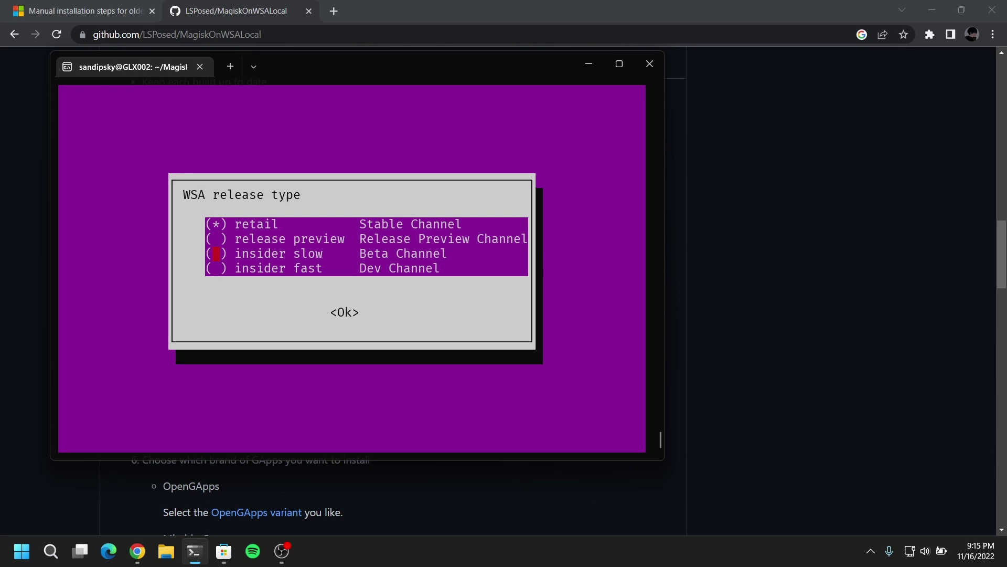
key("Tab")
key("Return")
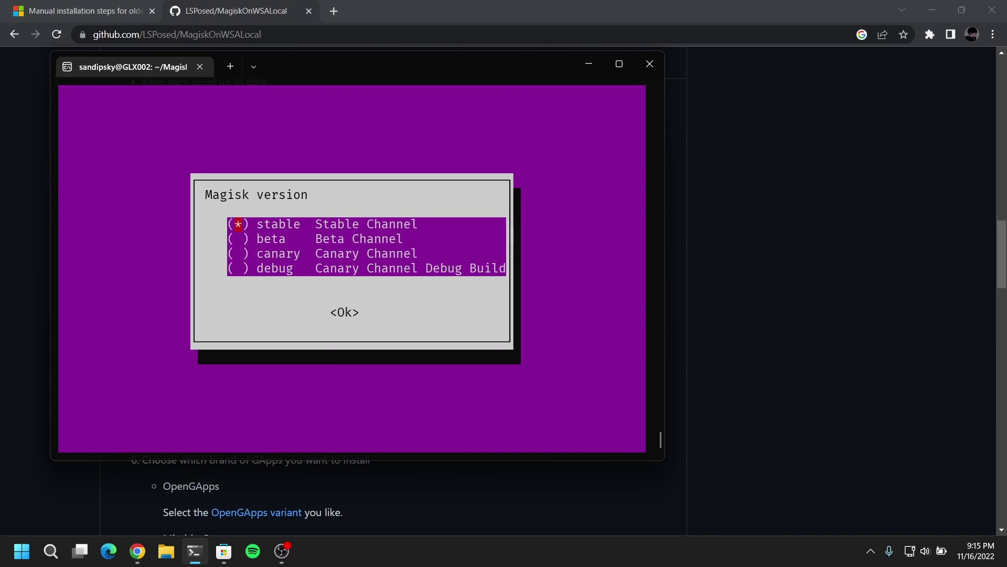
key("Tab")
key("Return")
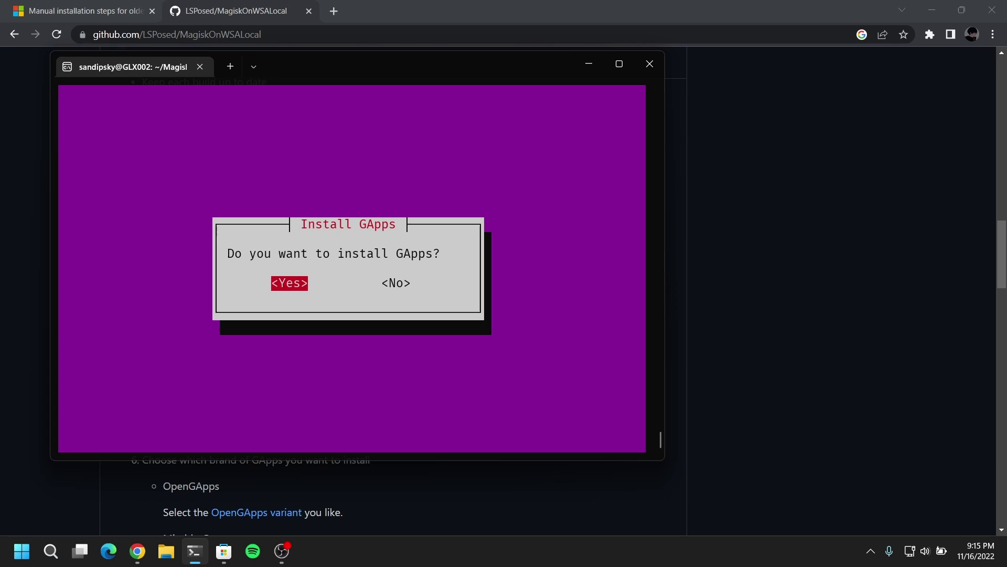
key("Return")
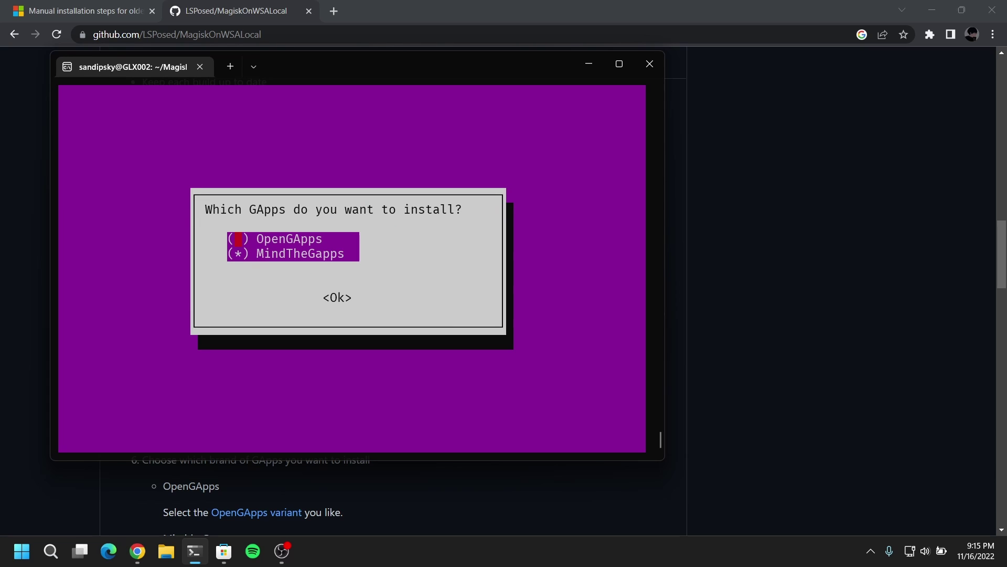
key("Tab")
key("Return")
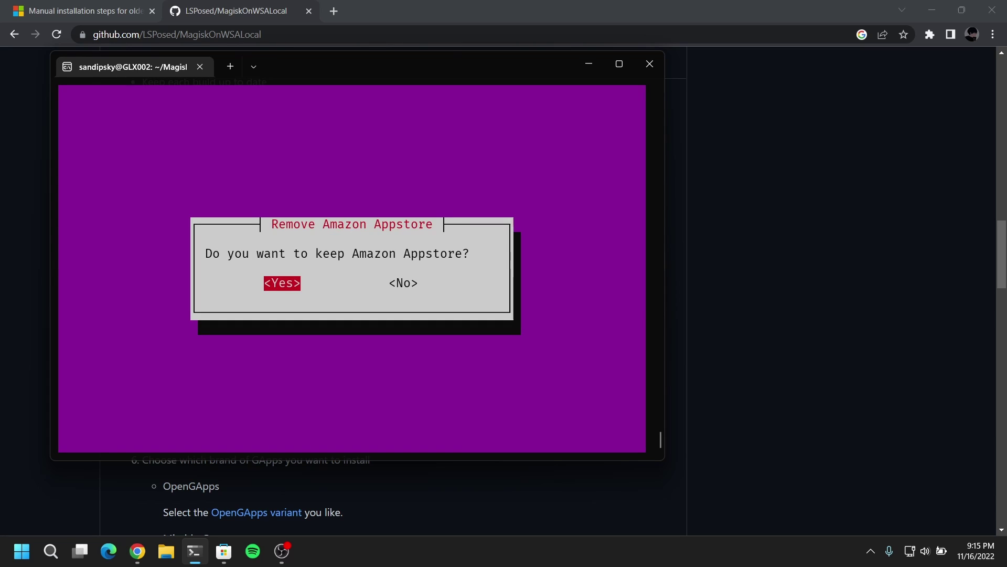
Step: Remove Amazon Appstore, pick magisk as root, compress output as zip, and start the build
key("Tab")
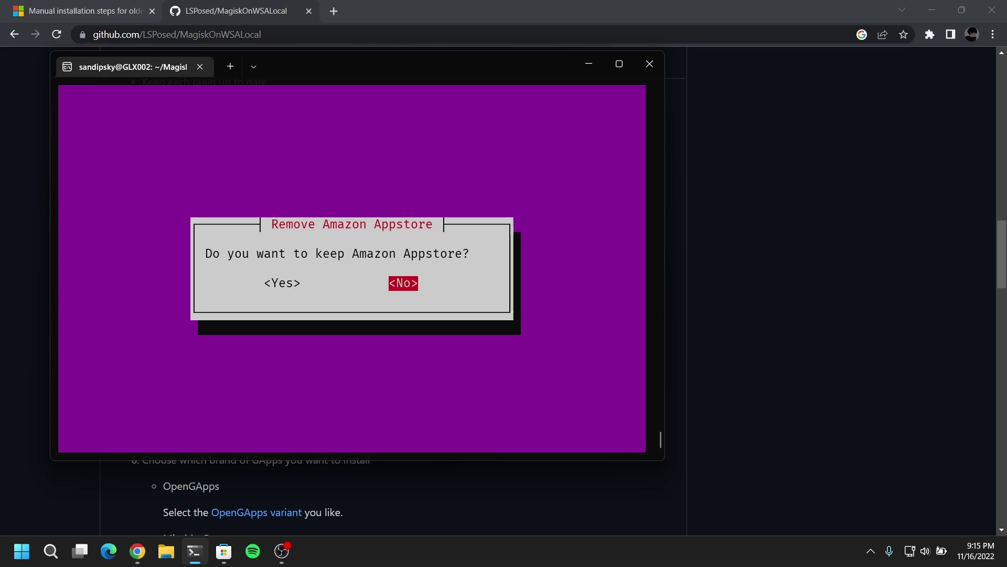
key("Return")
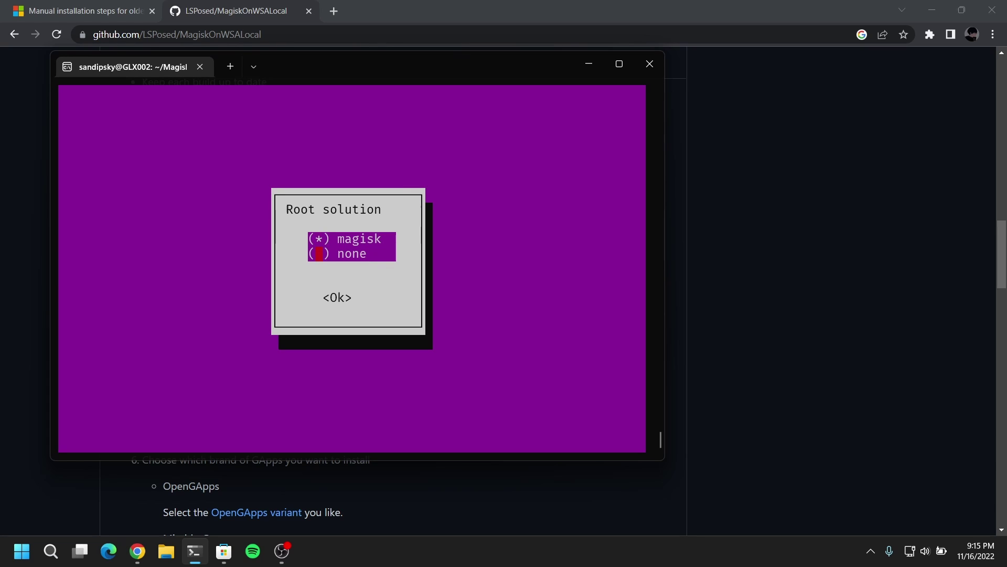
key("Tab")
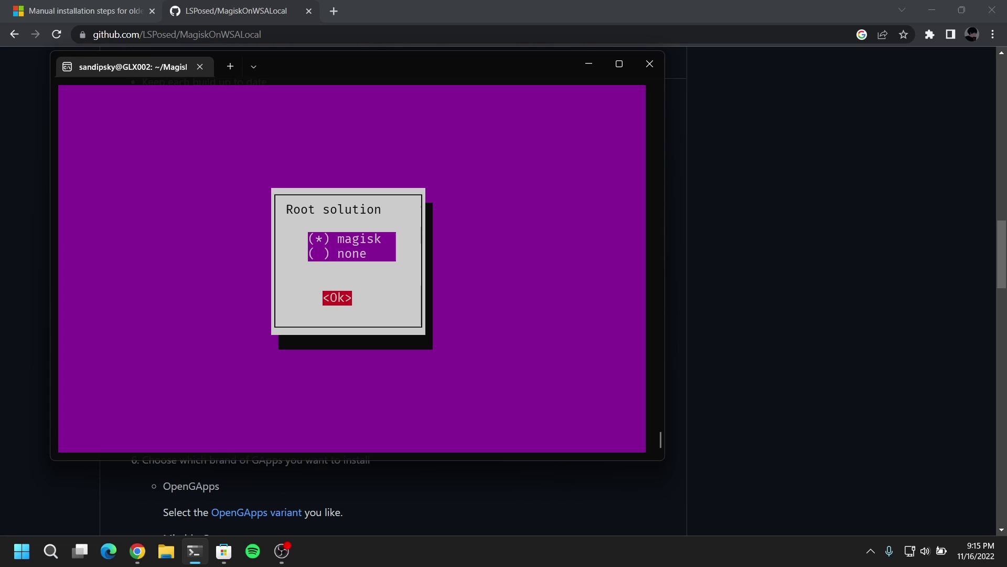
key("Return")
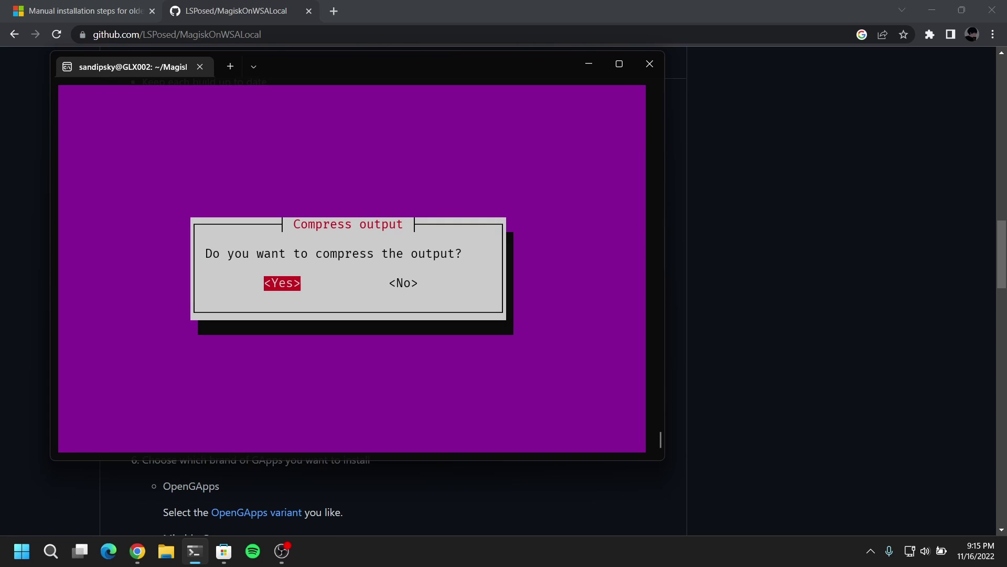
key("Return")
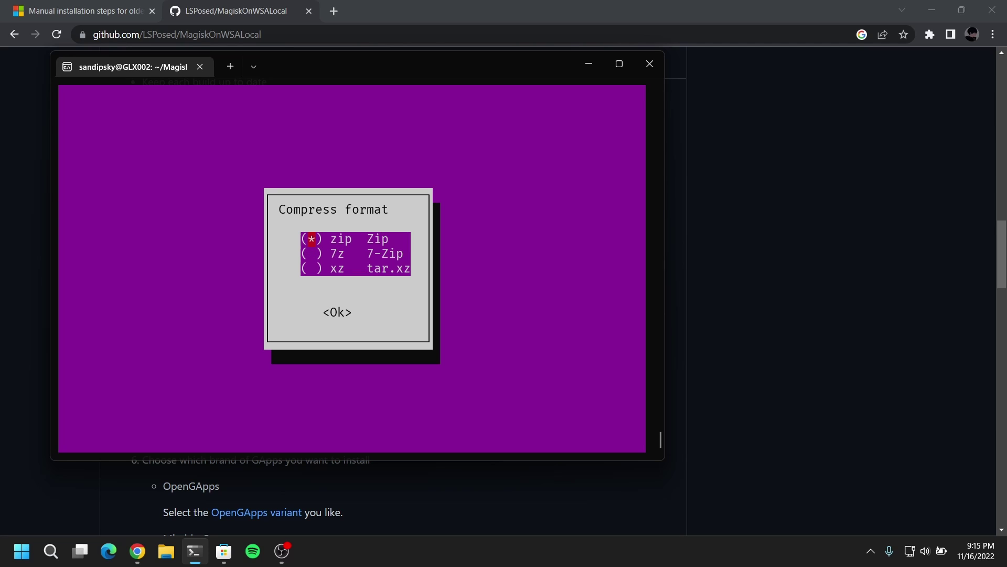
key("Tab")
key("Return")
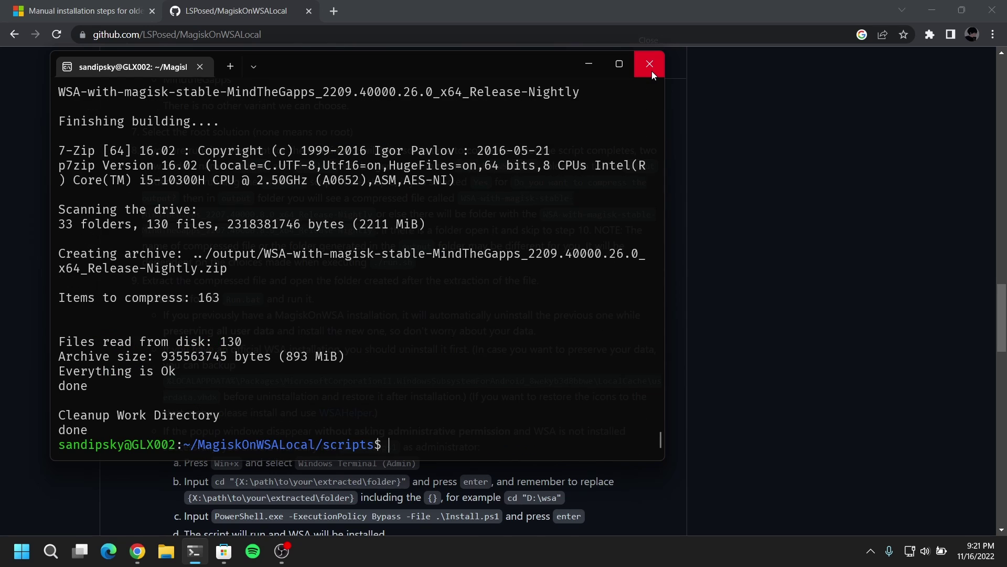
Step: Close the finished build terminal and open File Explorer on the Network location
left_click(651, 71)
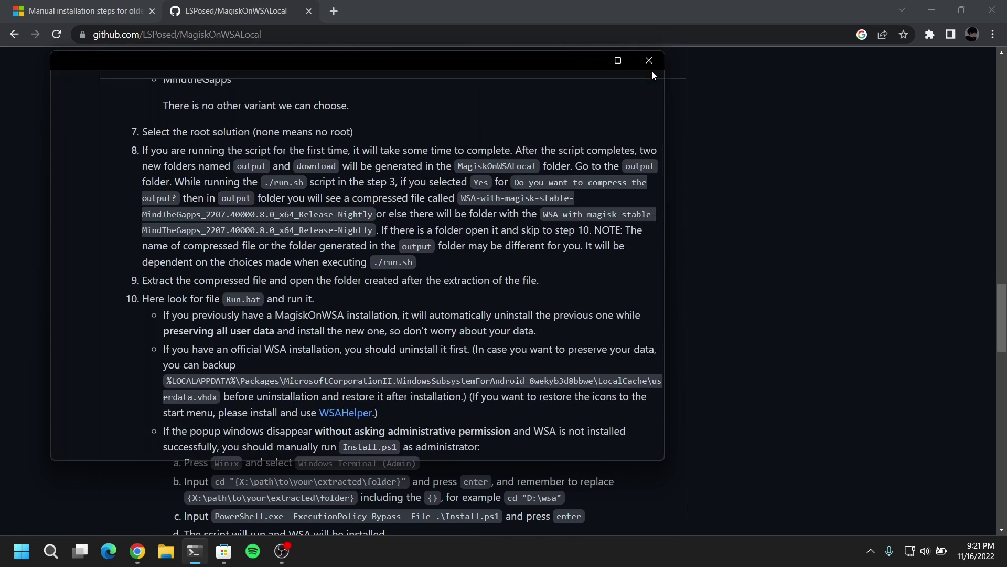
left_click(166, 551)
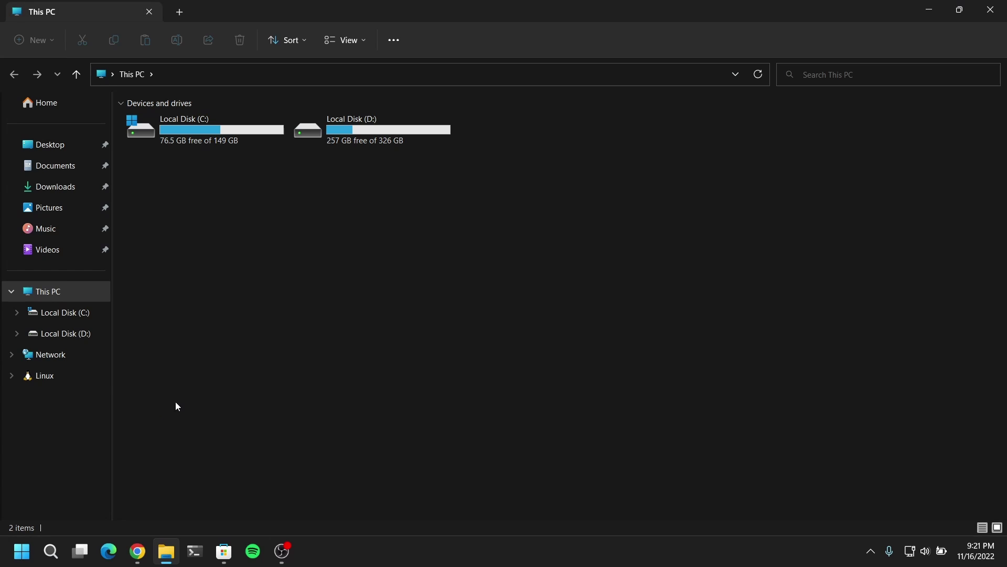
left_click(11, 377)
left_click(11, 378)
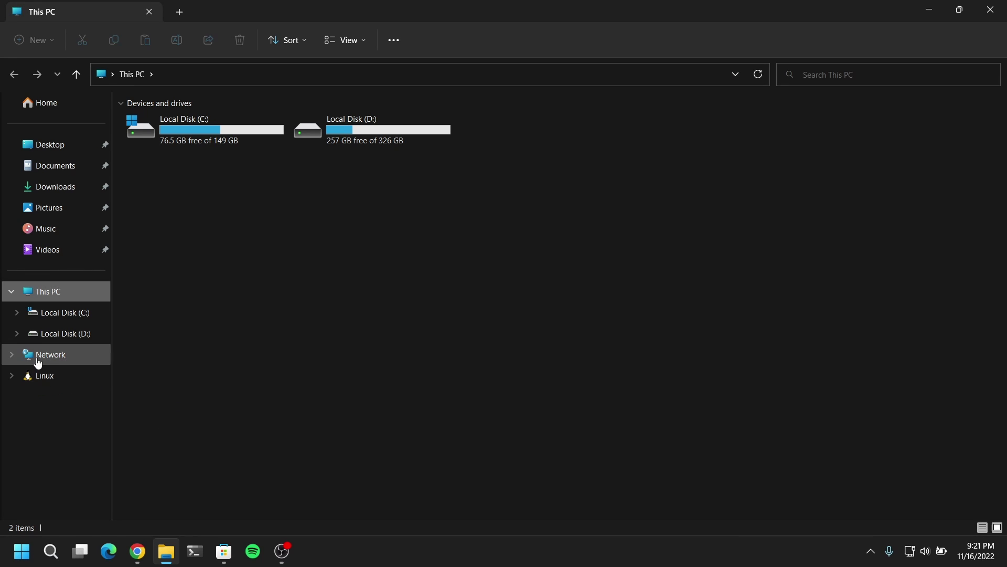
left_click(36, 357)
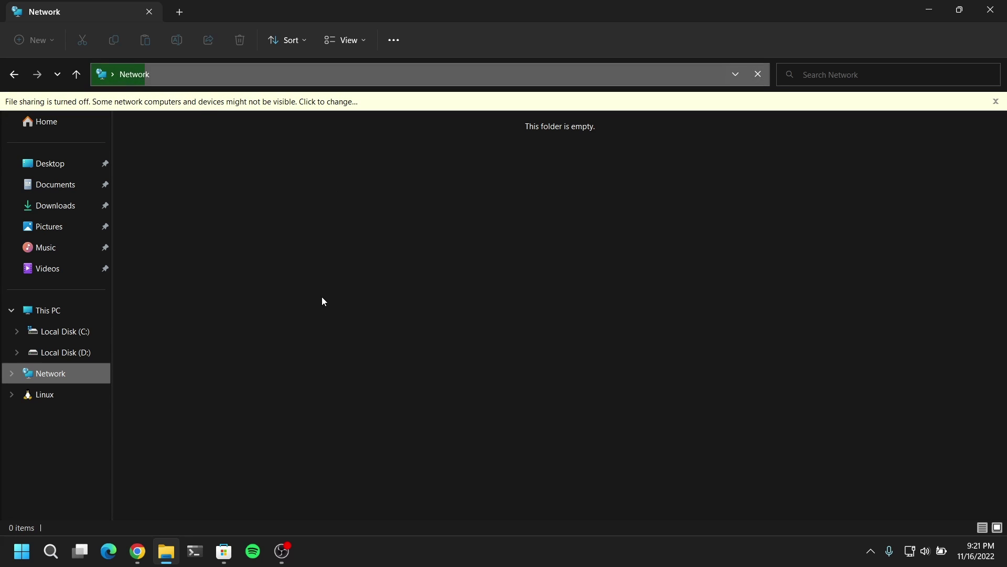
Step: Navigate to Linux > Ubuntu > home > user folder > MagiskOnWSALocal > output
left_click(61, 399)
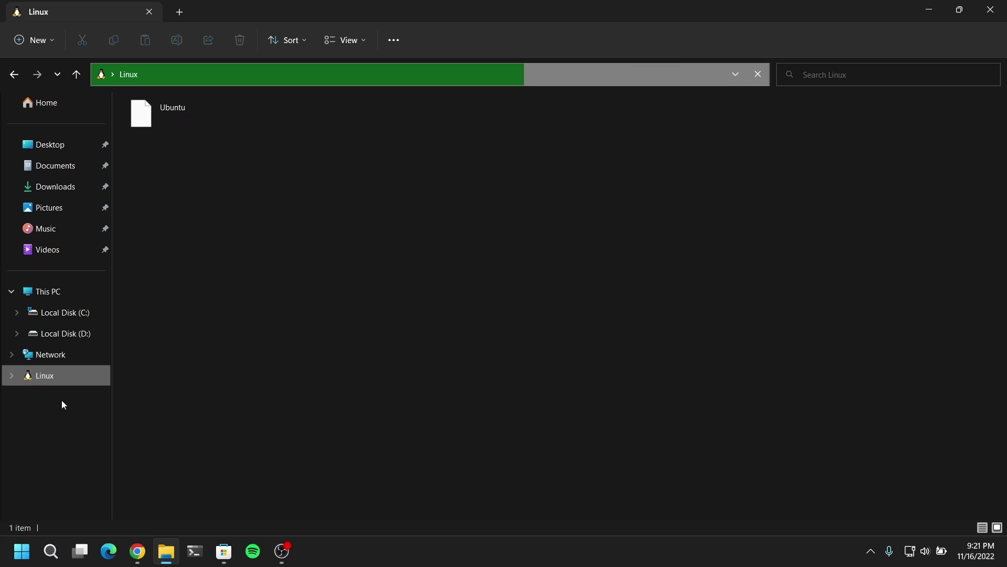
left_click(209, 116)
double_click(209, 116)
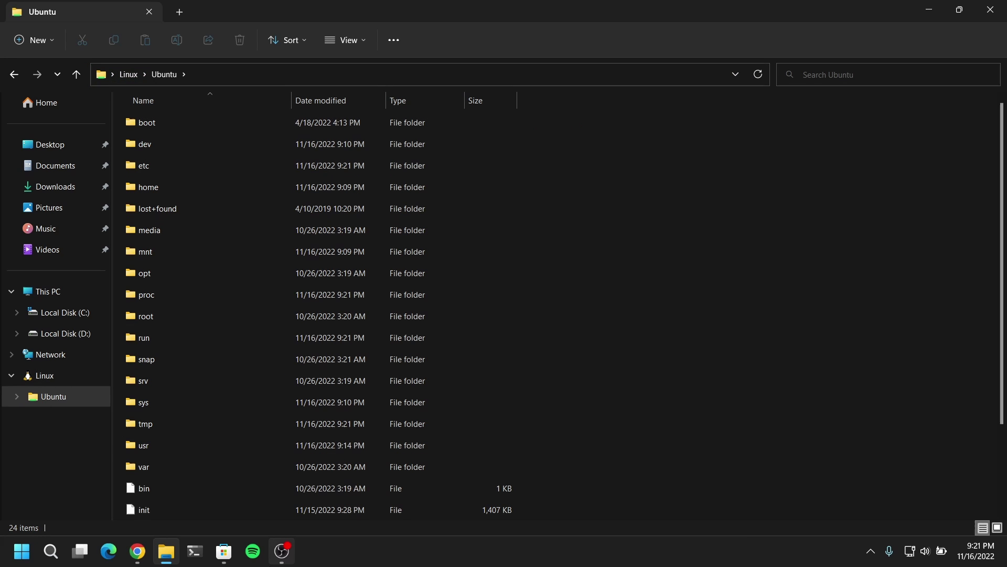
scroll(188, 478, "down", 2)
scroll(187, 477, "up", 2)
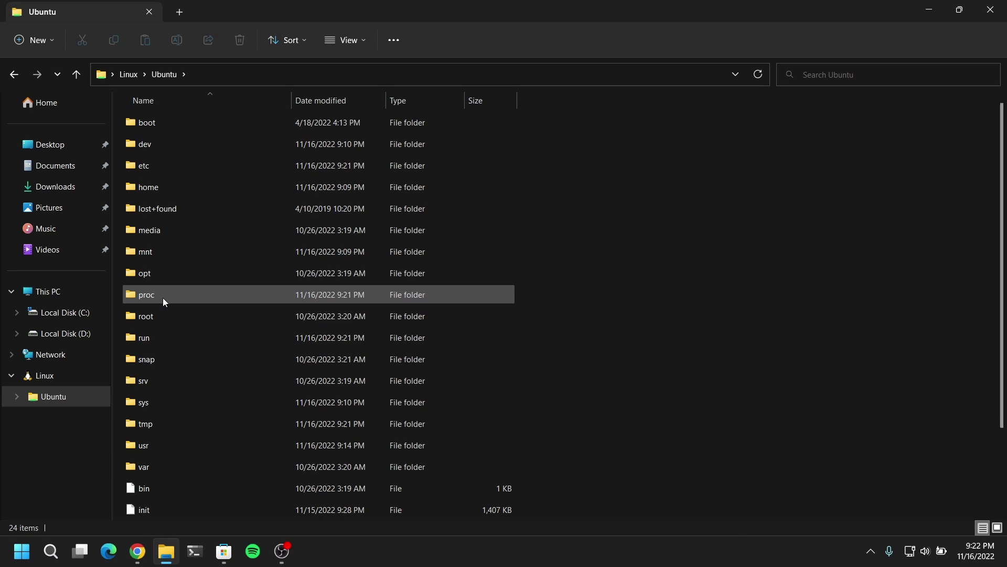
double_click(162, 182)
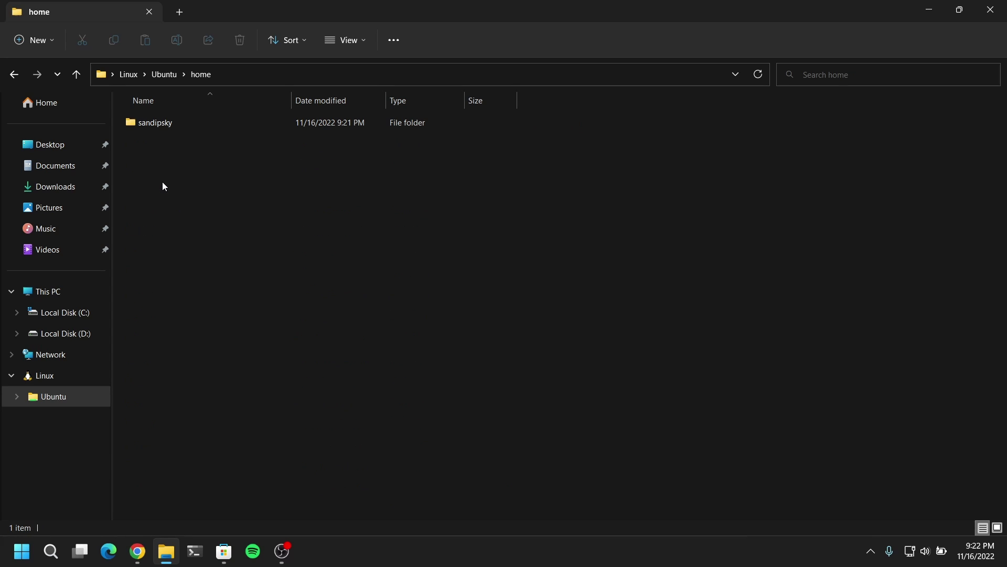
left_click(163, 128)
double_click(162, 128)
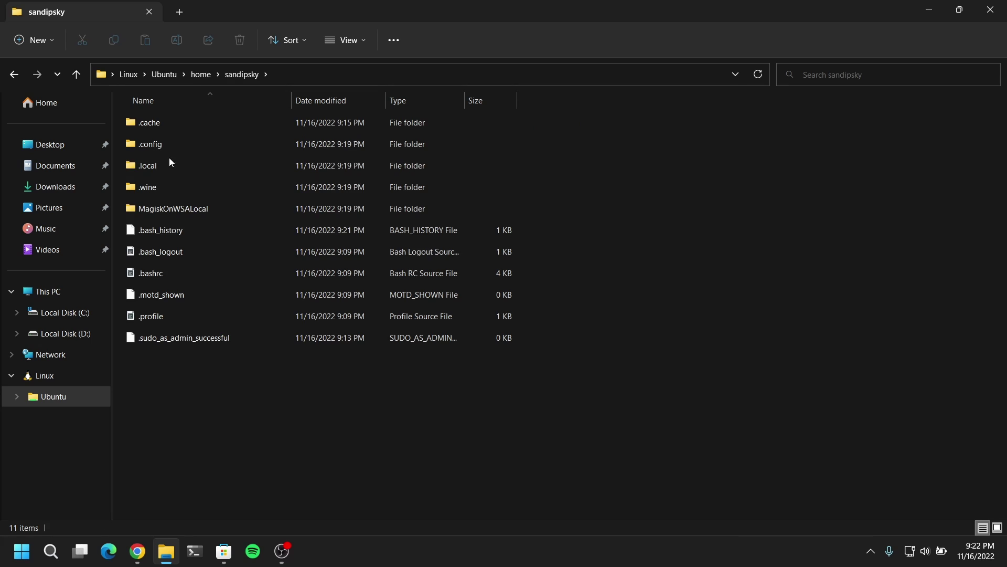
left_click(158, 215)
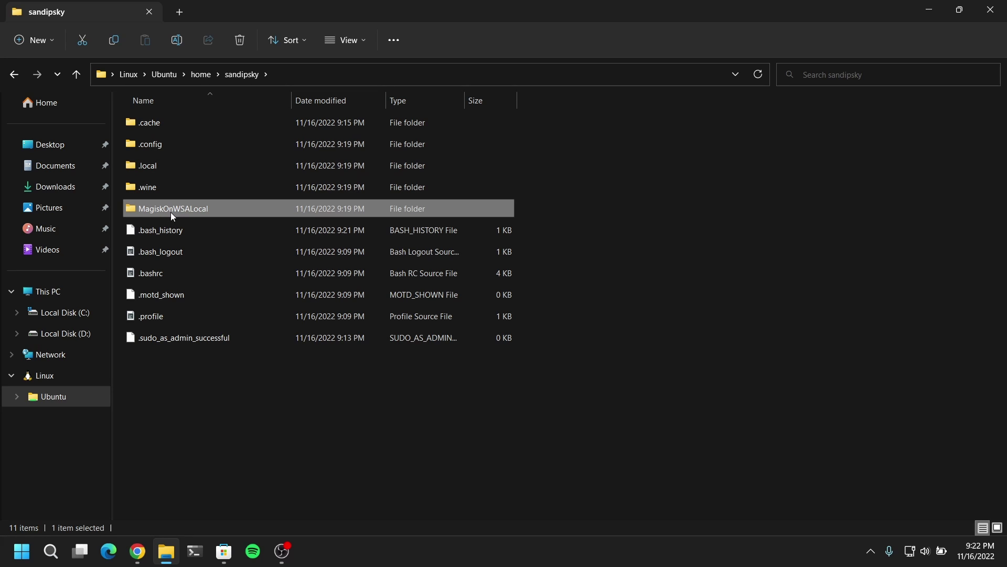
double_click(171, 212)
left_click(161, 228)
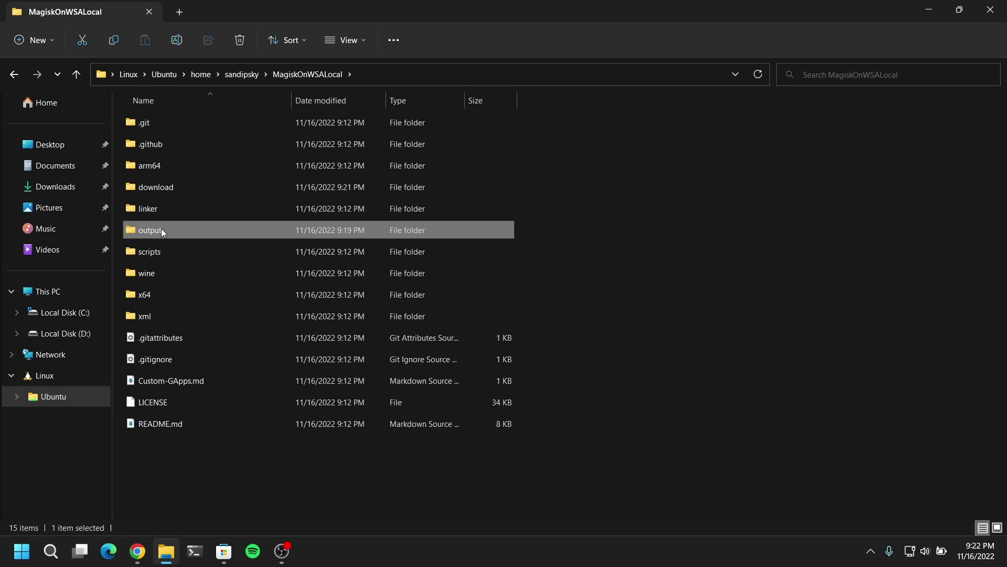
double_click(162, 228)
Step: Dismiss the security warnings and copy the WSA-with-magisk-stable-MindTheGapps zip archive
left_click(191, 124)
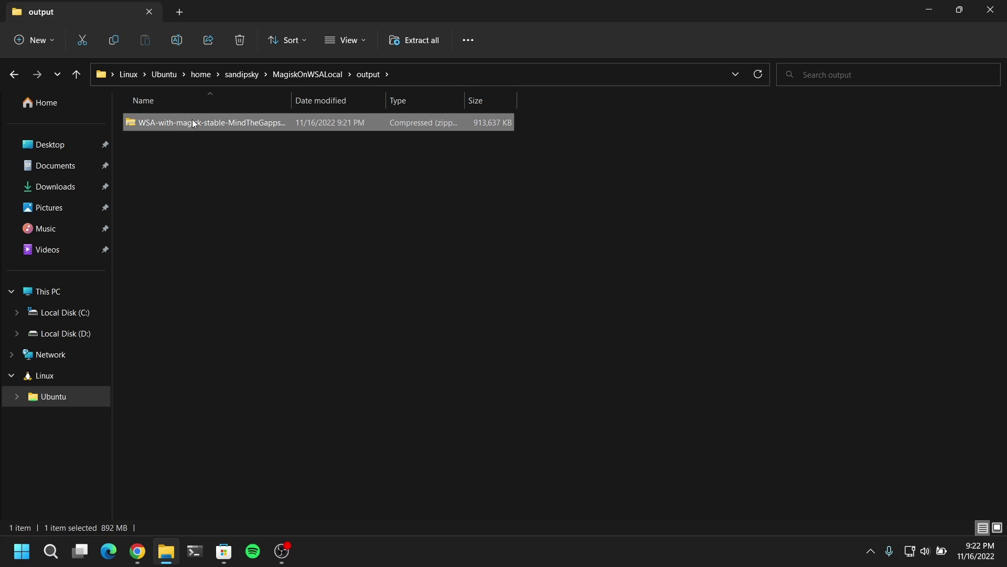
double_click(198, 124)
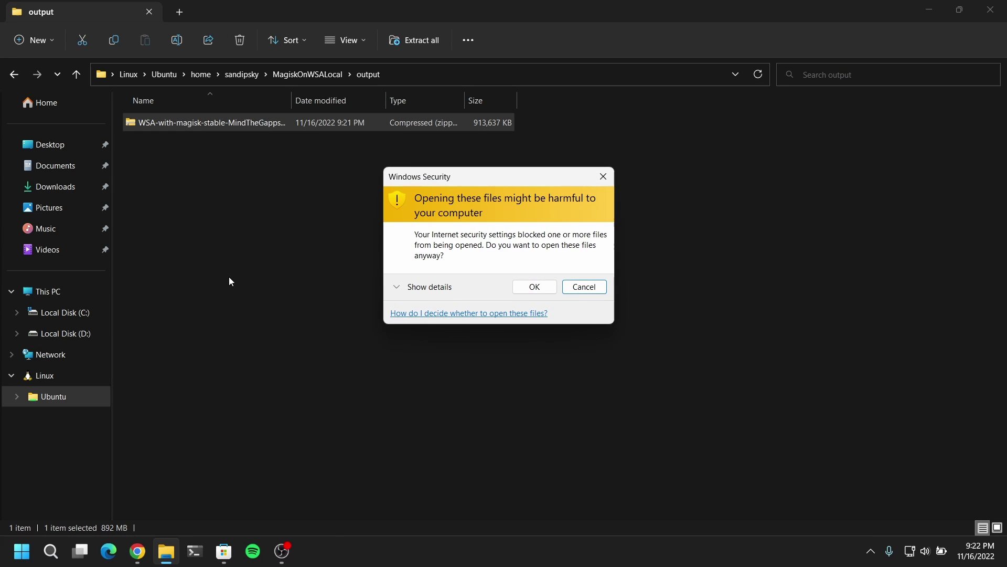
left_click(582, 286)
double_click(259, 130)
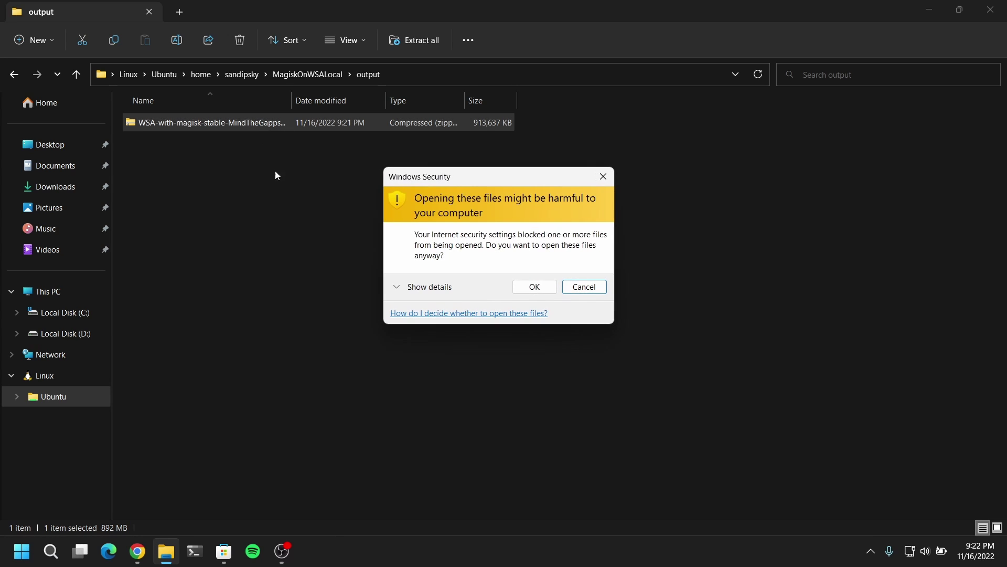
left_click(517, 286)
right_click(259, 127)
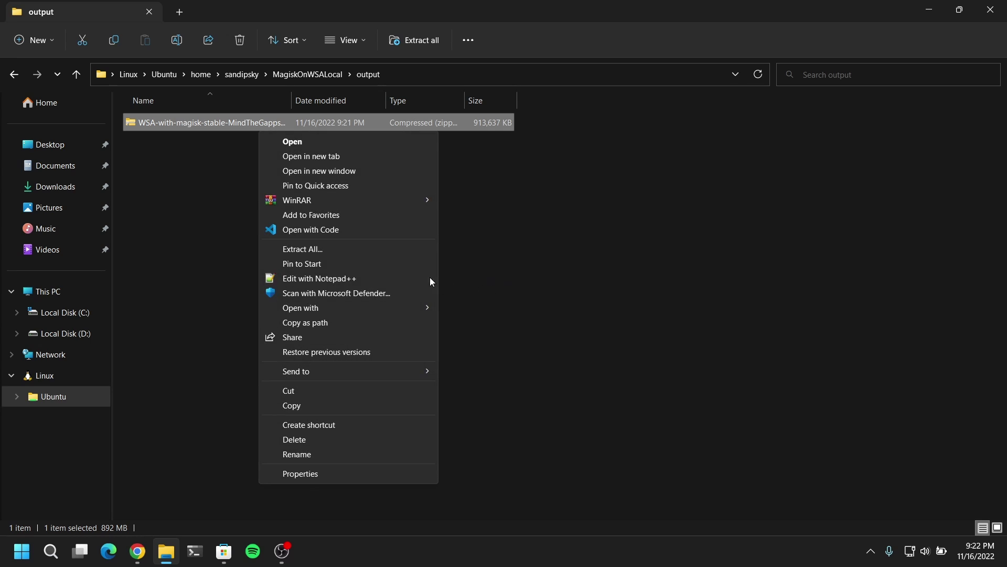
left_click(303, 403)
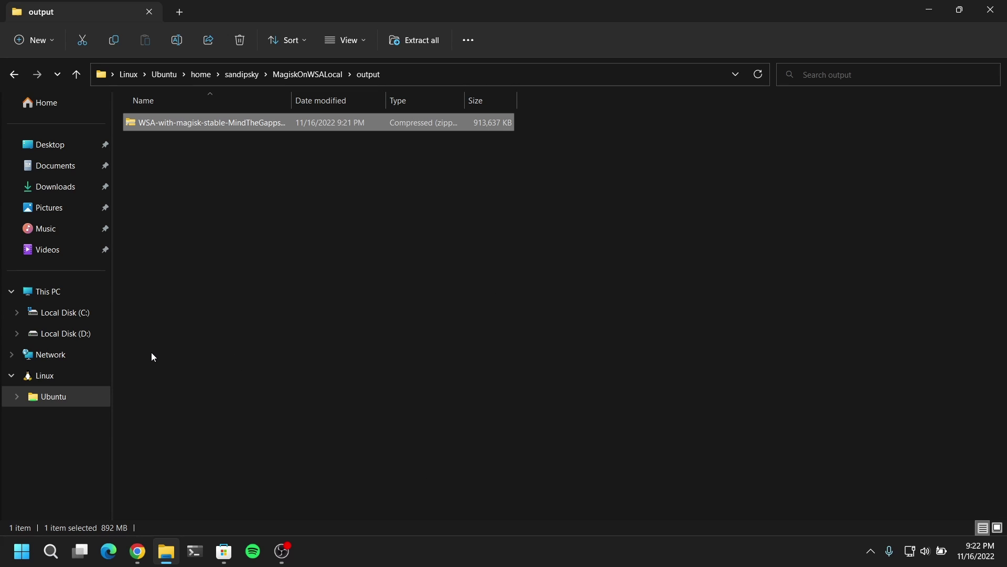
Step: Paste the WSA-with-magisk zip archive into the root of Local Disk (D:)
left_click(86, 335)
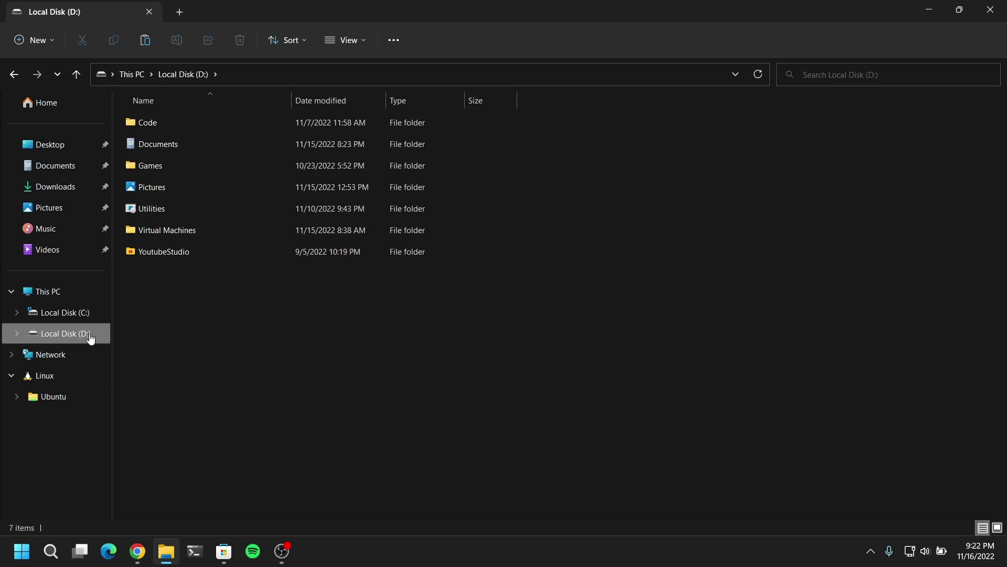
right_click(345, 397)
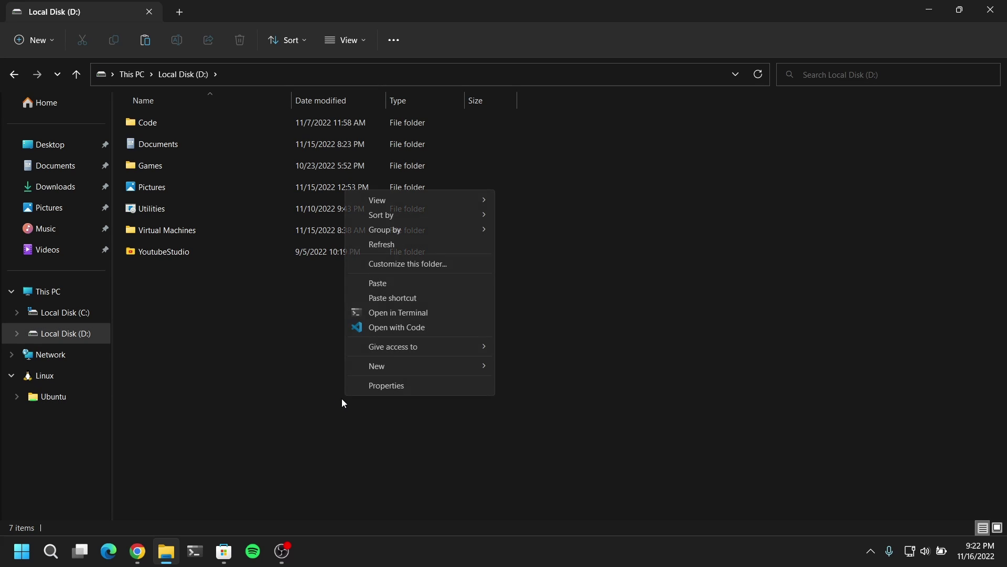
left_click(408, 285)
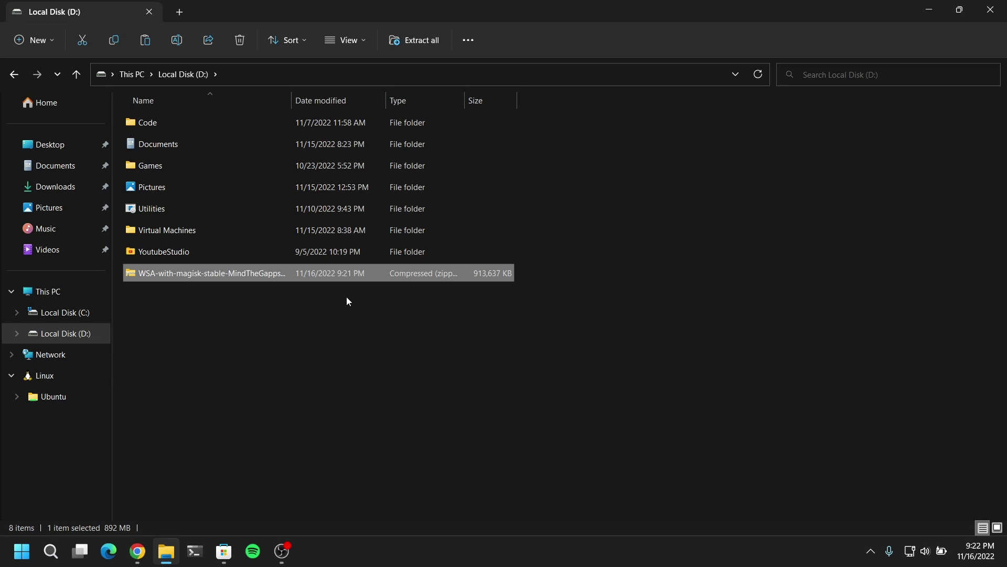
right_click(247, 277)
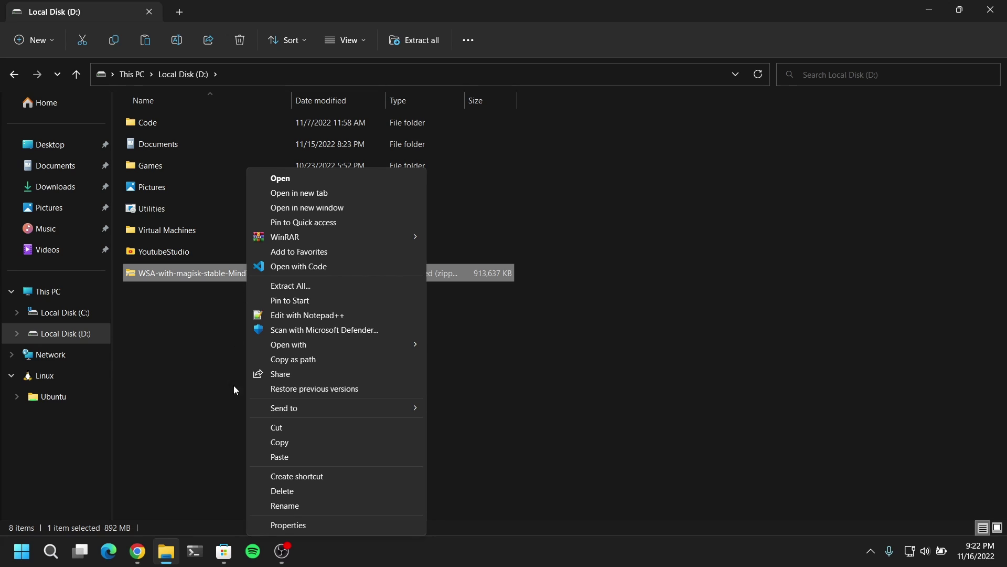
mouse_move(342, 407)
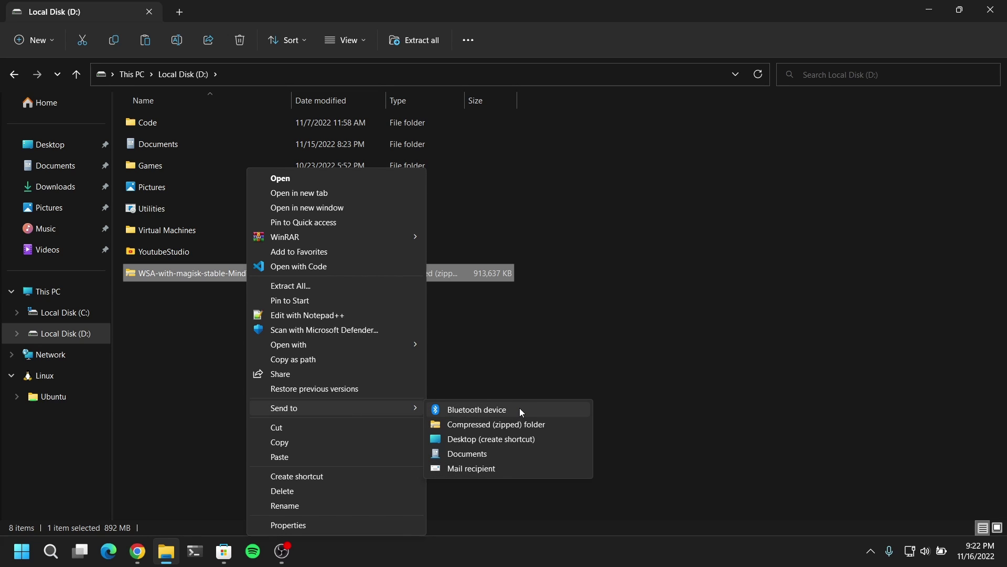
left_click(200, 392)
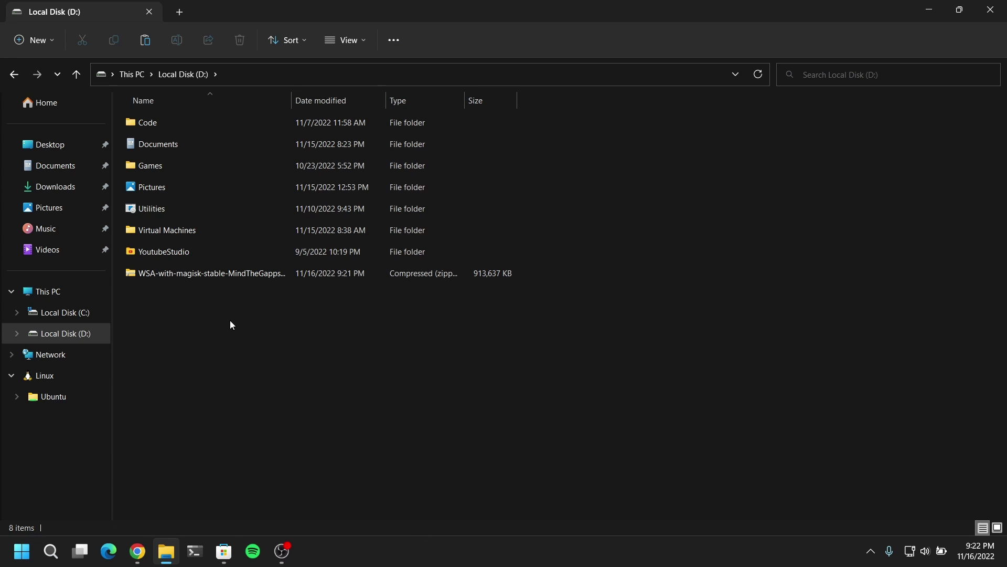
right_click(262, 281)
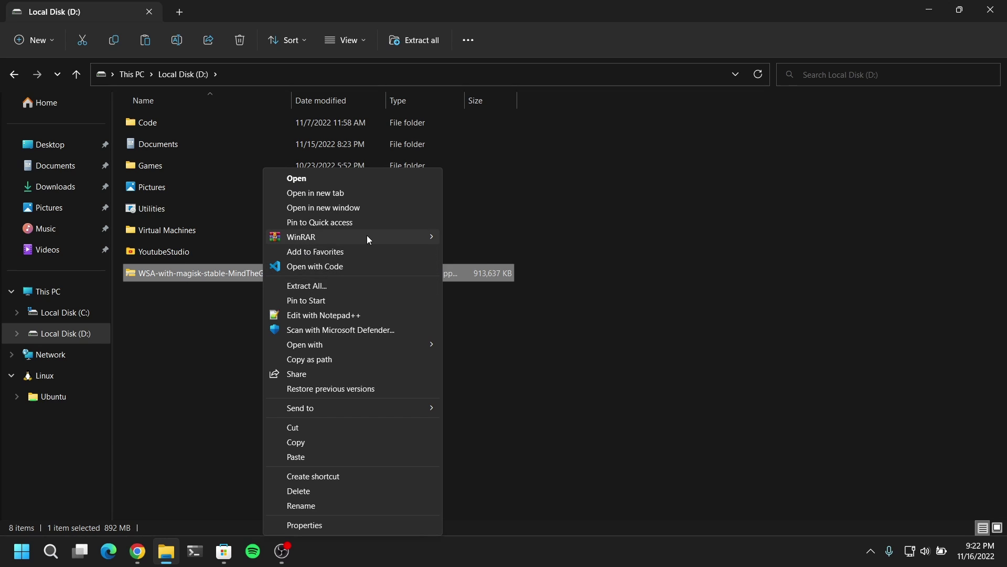
Step: Extract the zip with WinRAR into its own folder on drive D:
mouse_move(367, 237)
left_click(506, 268)
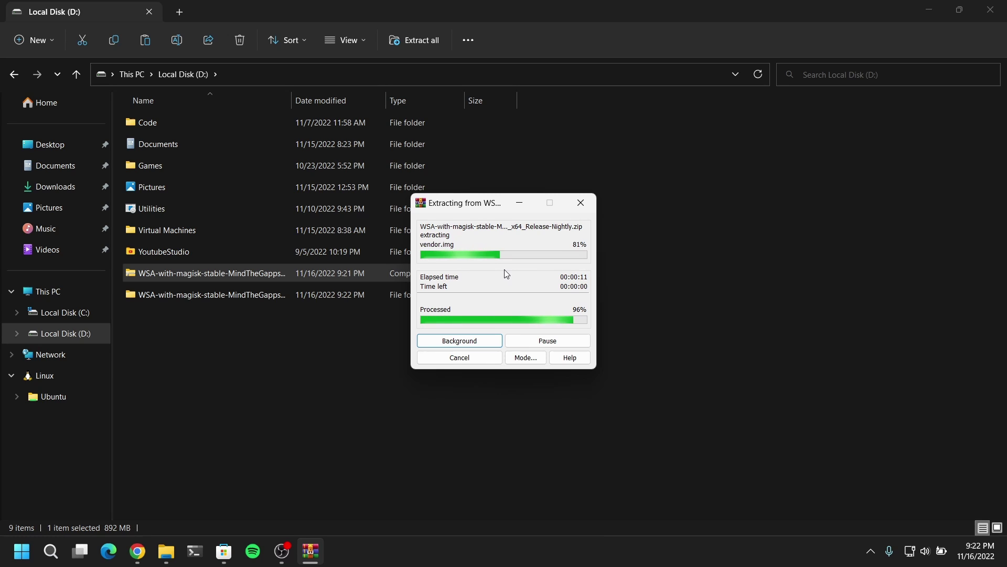
left_click(408, 342)
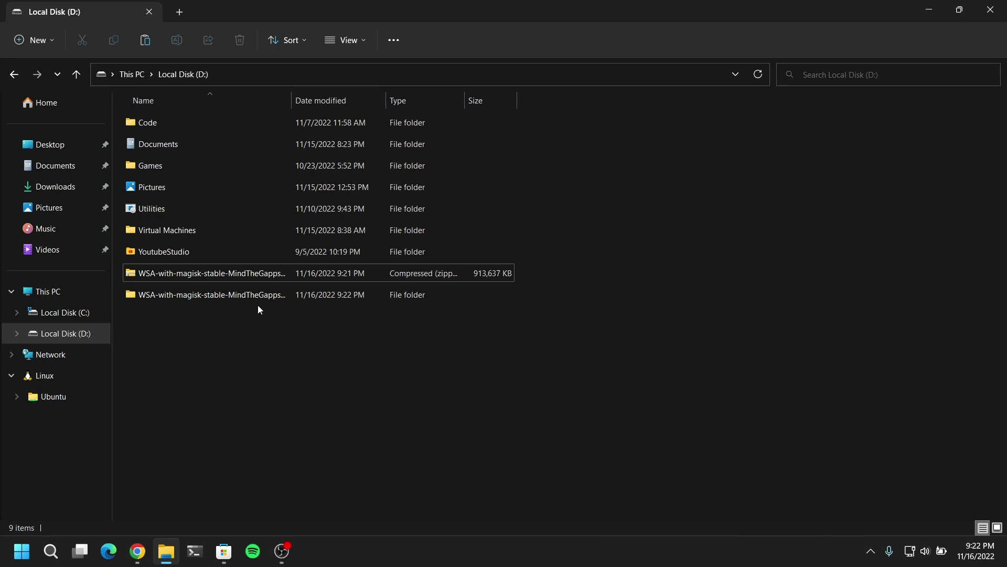
Step: Open the extracted folder's inner install folder and expose its full path in the address bar
double_click(281, 295)
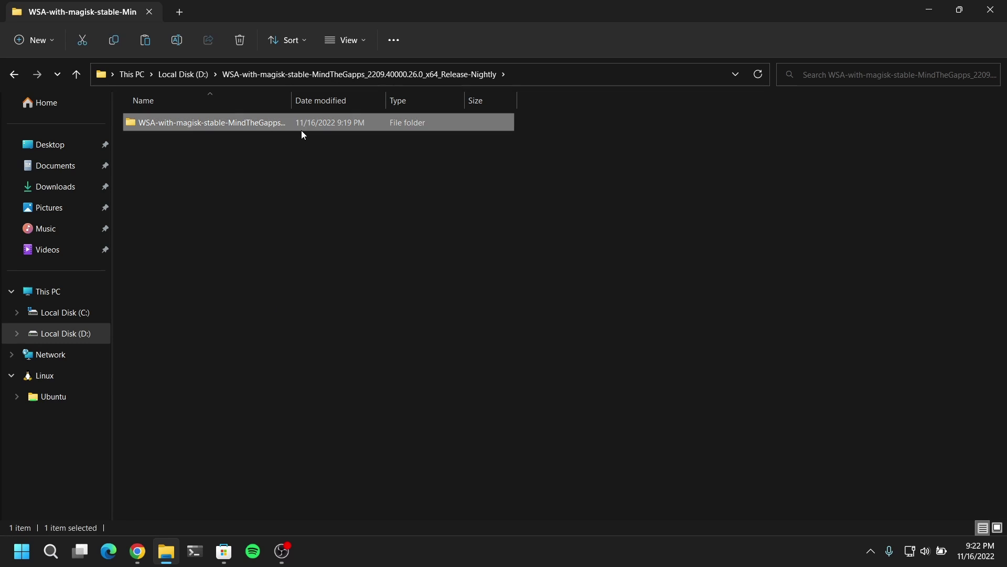
double_click(302, 126)
scroll(701, 338, "down", 4)
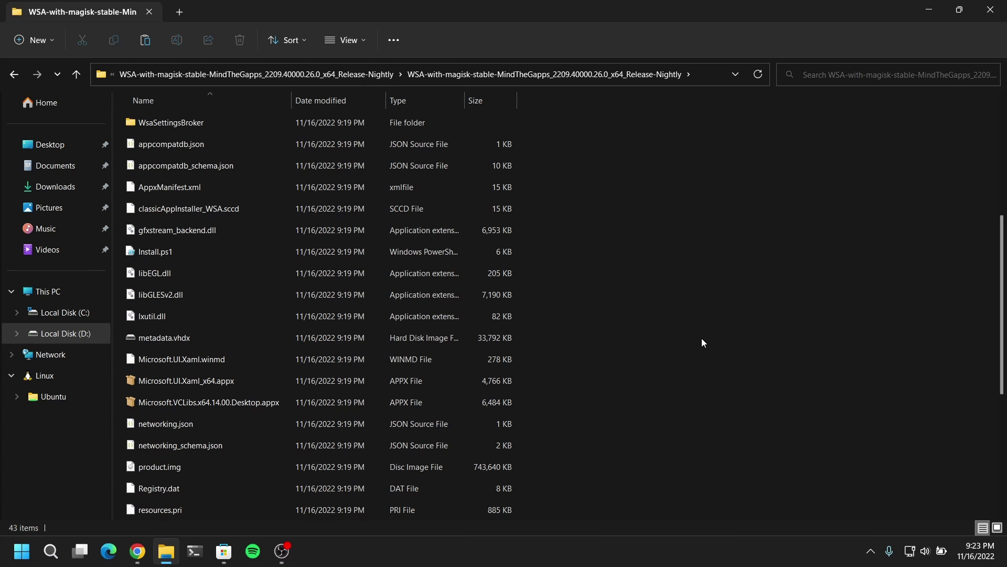
scroll(701, 338, "up", 3)
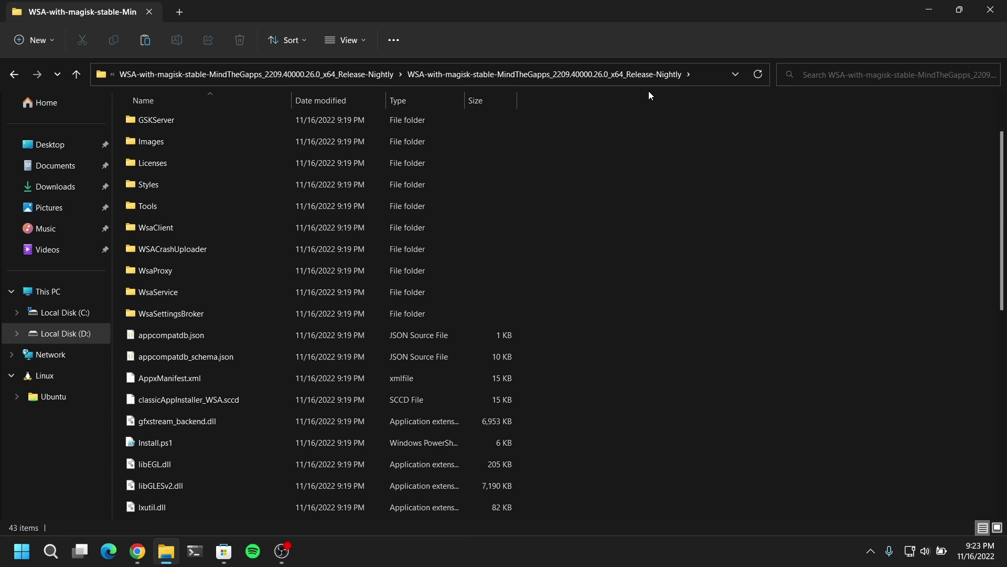
left_click(708, 73)
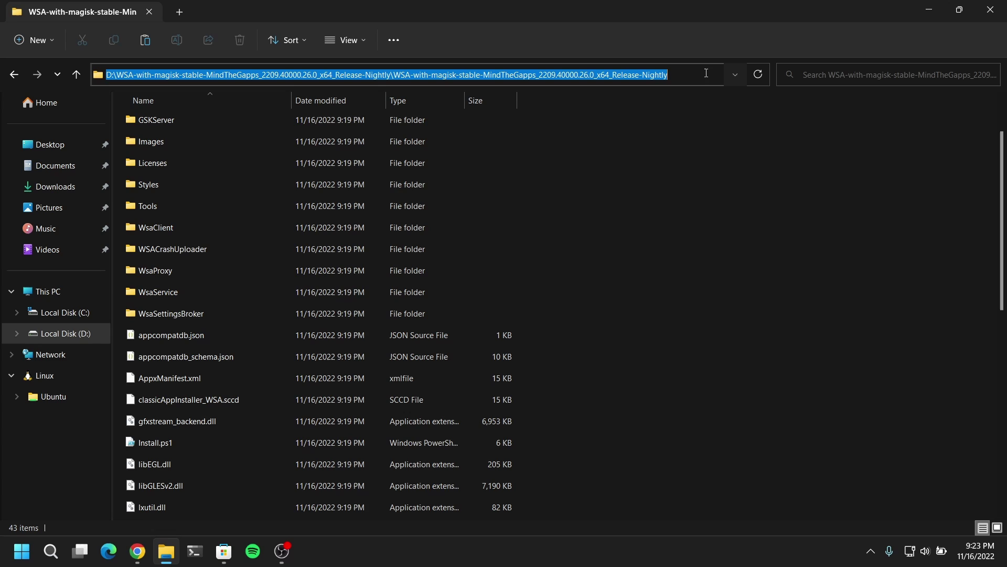
right_click(469, 75)
Step: Copy the folder path and launch PowerShell as Administrator
left_click(530, 115)
key("super")
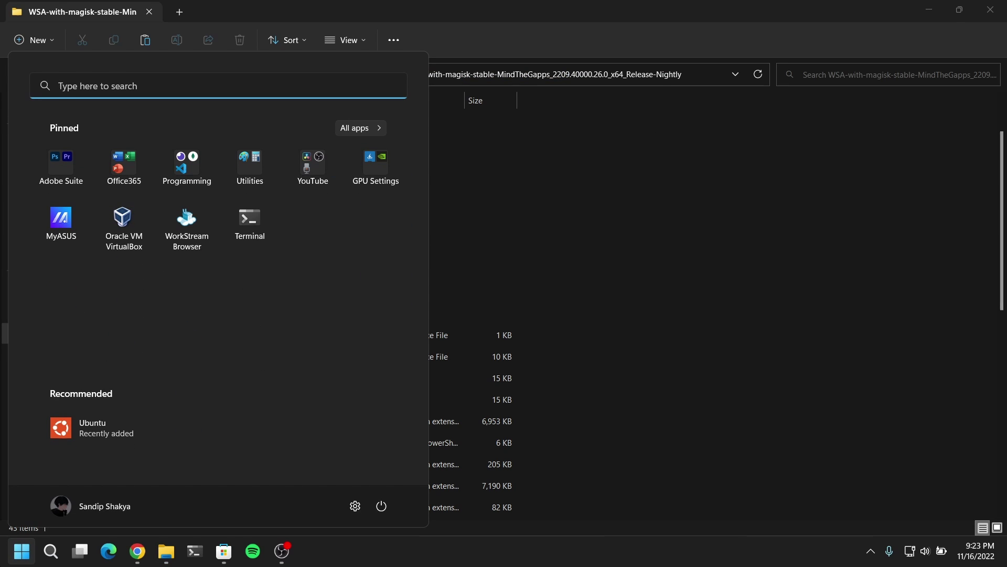
type("powers")
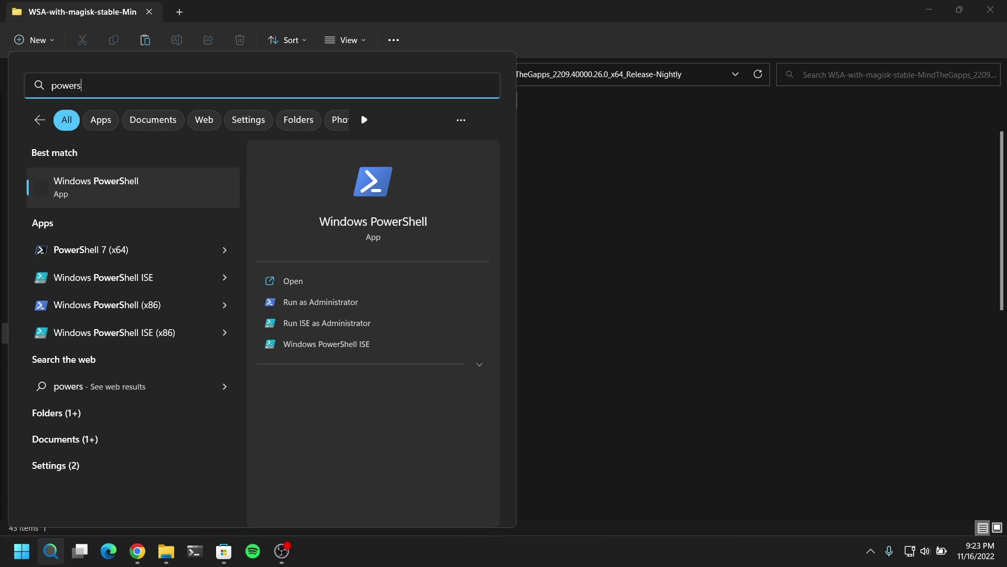
type("hell")
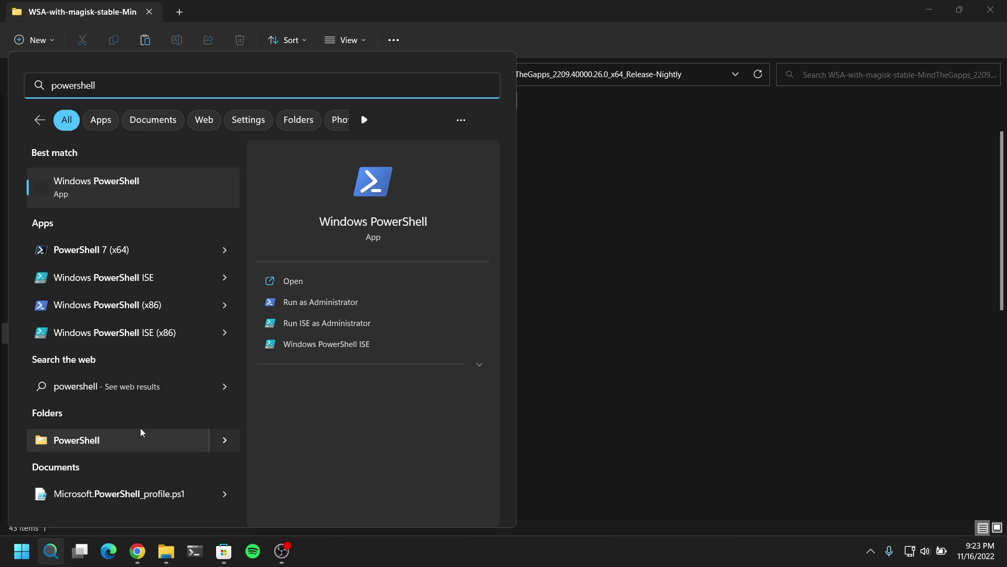
left_click(306, 300)
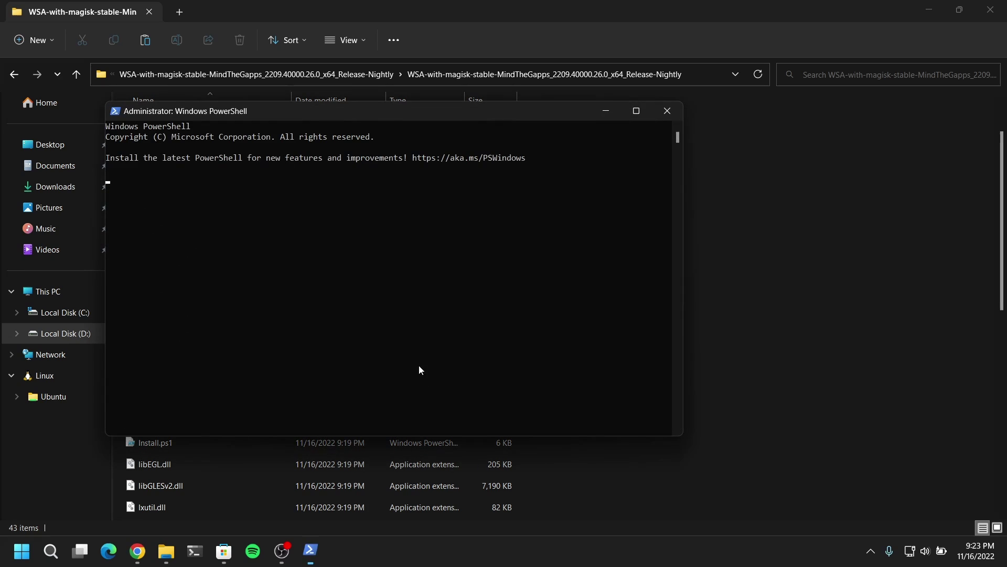
Step: Change PowerShell into the extracted WSA folder on D:, then return to the README's Install.ps1 steps
type("cd")
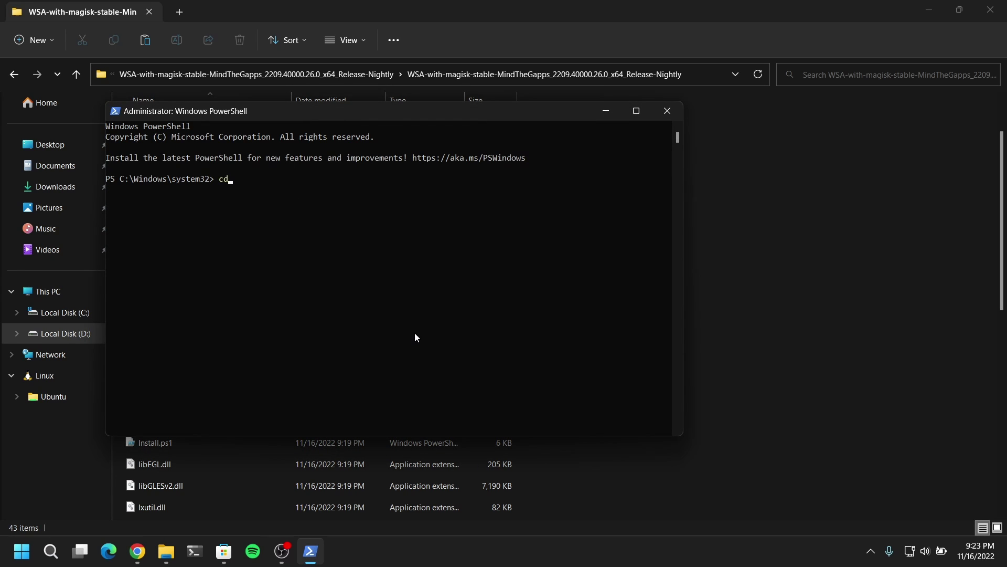
key("ctrl+v")
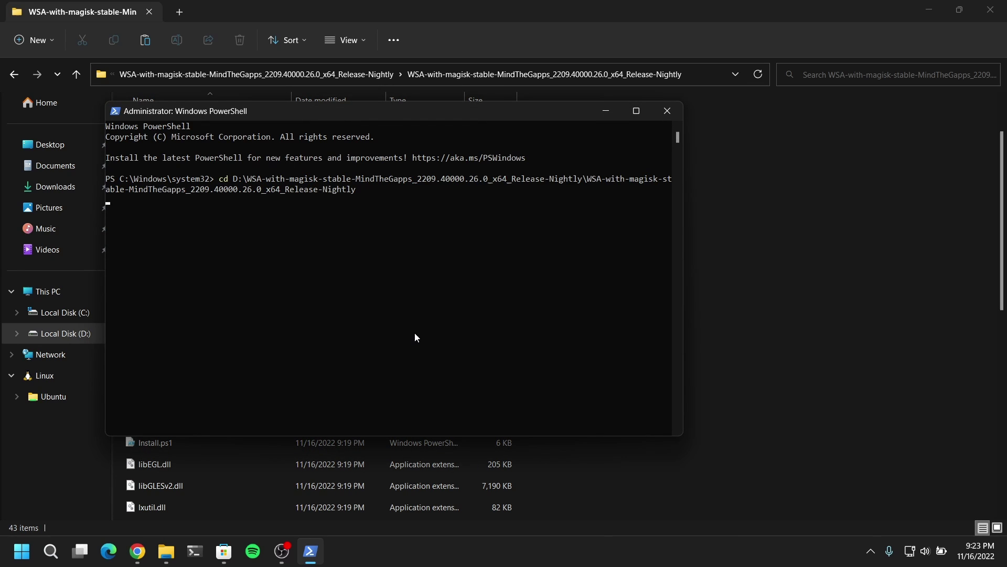
key("Return")
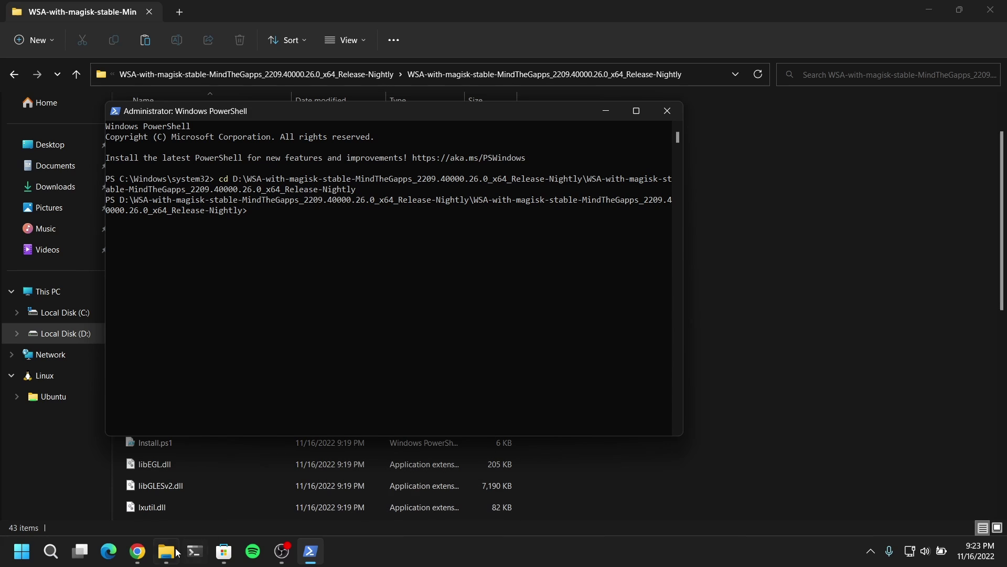
left_click(137, 550)
scroll(297, 464, "down", 4)
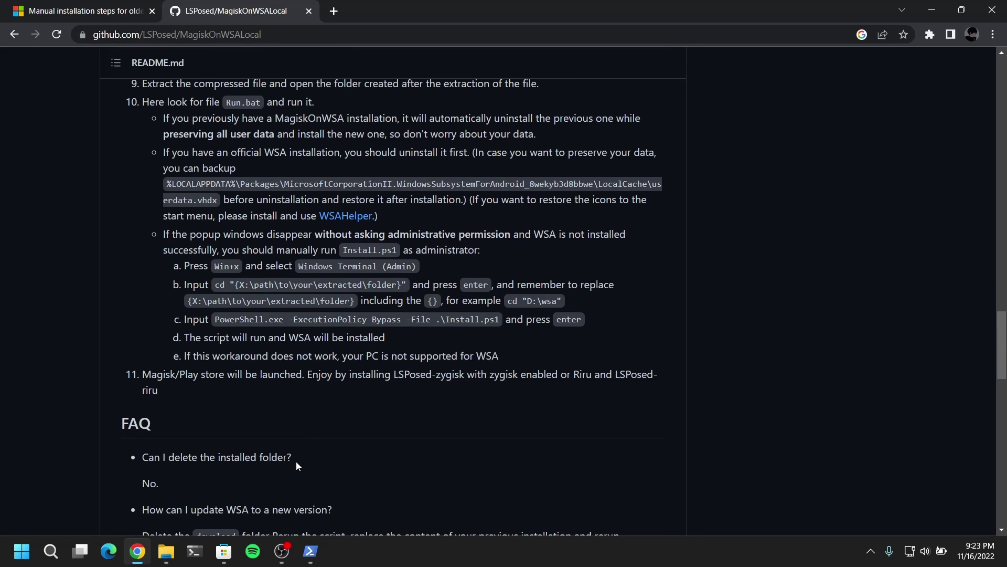
Step: Copy the README's 'PowerShell.exe -ExecutionPolicy Bypass -File .\Install.ps1' command
double_click(222, 322)
left_click(438, 319)
left_click_drag(499, 317, 346, 319)
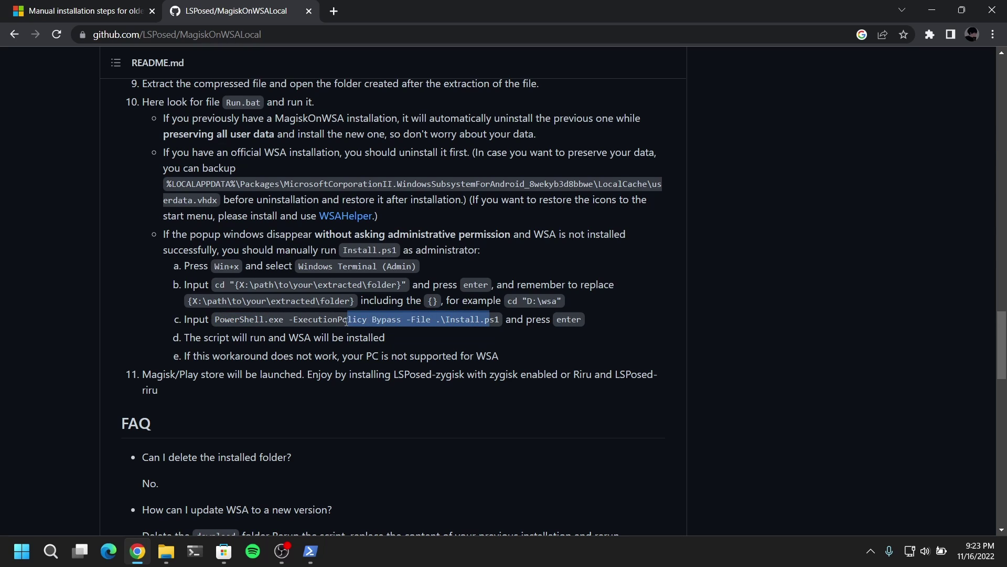
left_click(219, 321)
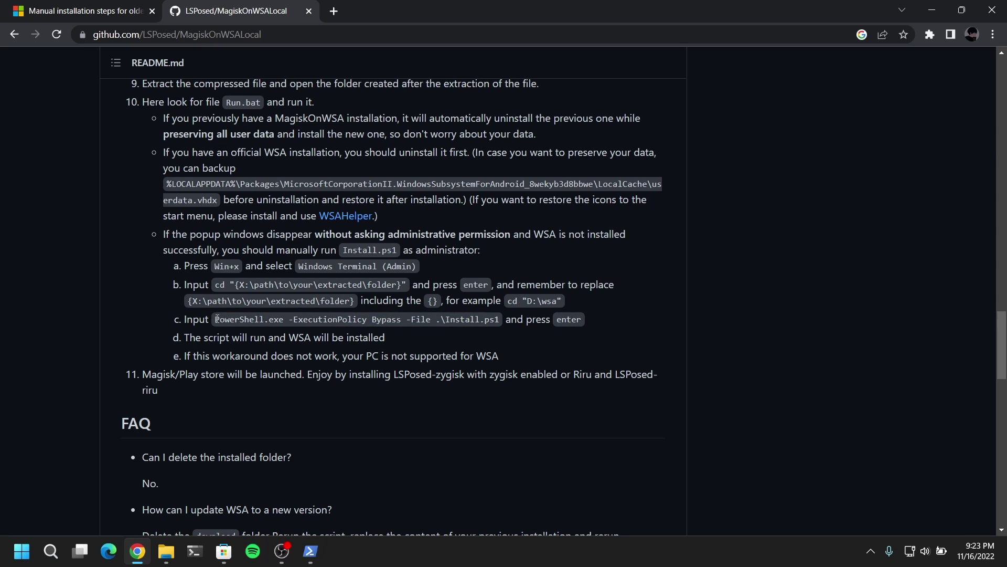
left_click_drag(217, 319, 500, 321)
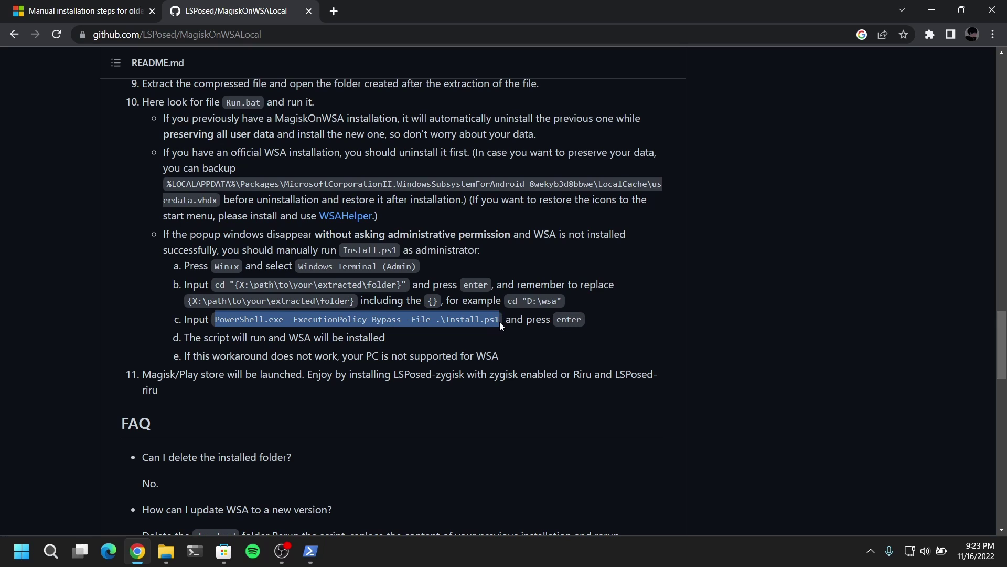
right_click(486, 322)
left_click(506, 335)
Step: Paste the Install.ps1 command into the administrator PowerShell and run it
left_click(310, 551)
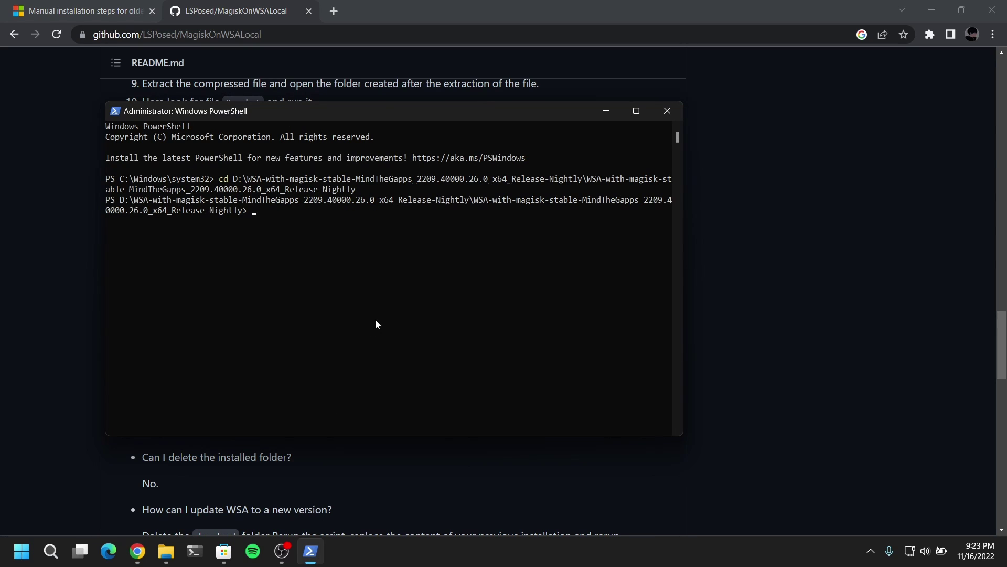
left_click(376, 320)
key("ctrl+v")
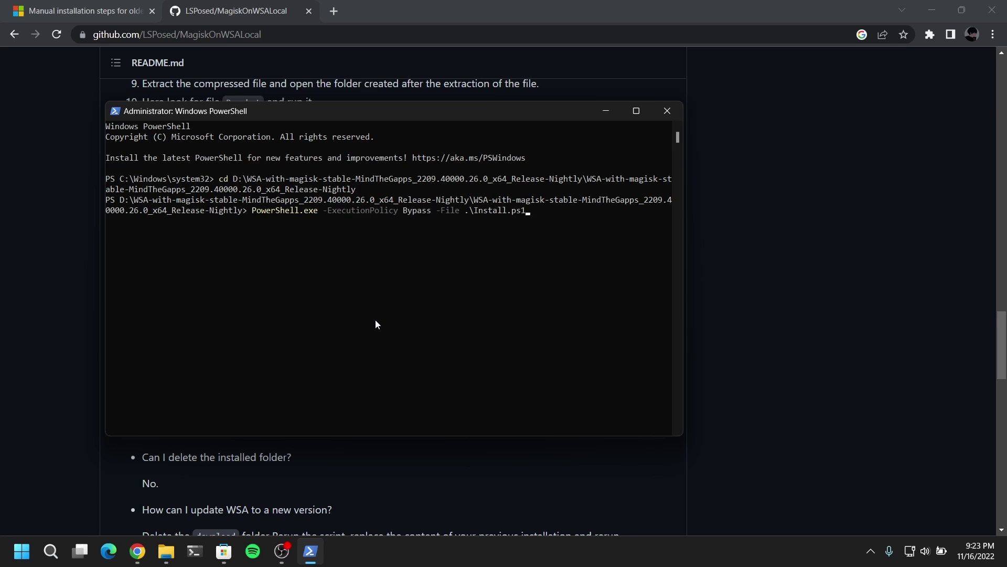
key("Return")
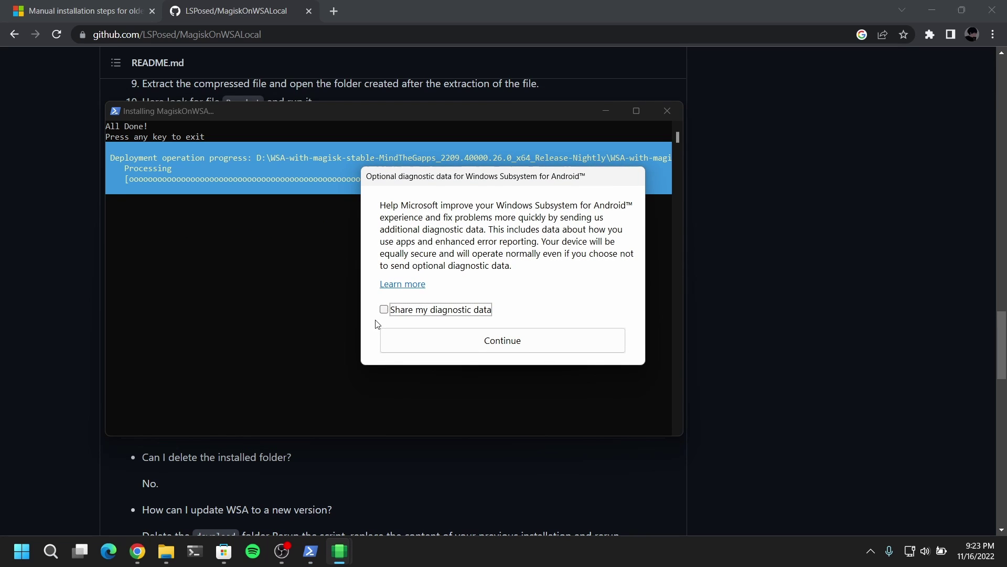
Step: Decline WSA diagnostic data, sign in to Google Play, and close the installer's PowerShell window
left_click(408, 340)
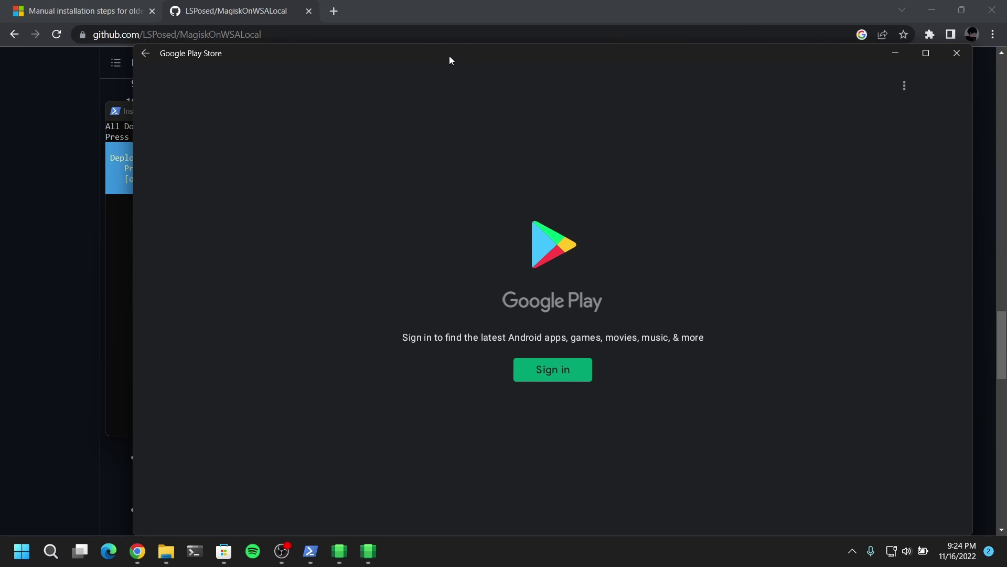
left_click_drag(450, 55, 543, 138)
left_click(637, 448)
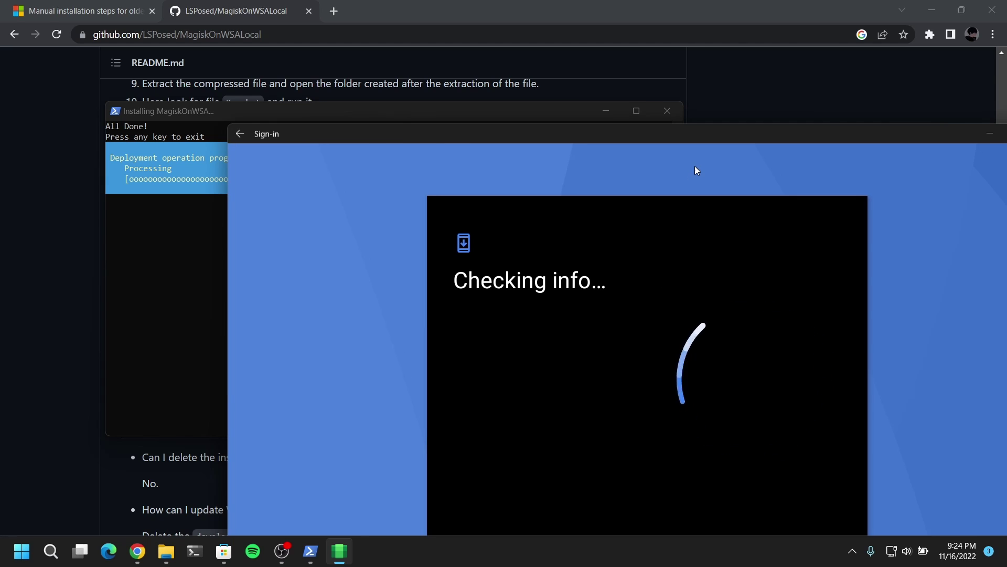
left_click_drag(655, 139, 520, 47)
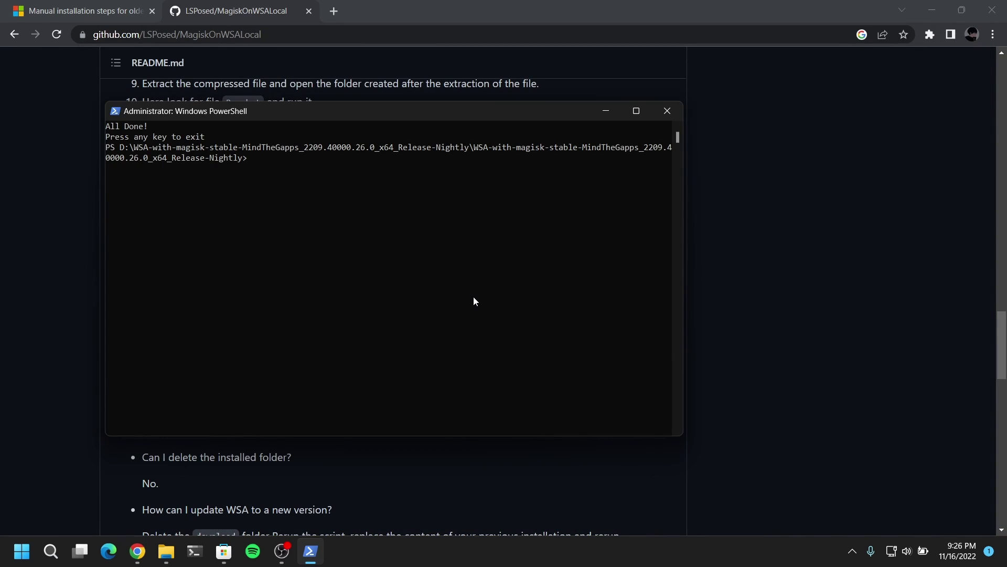
key("Return")
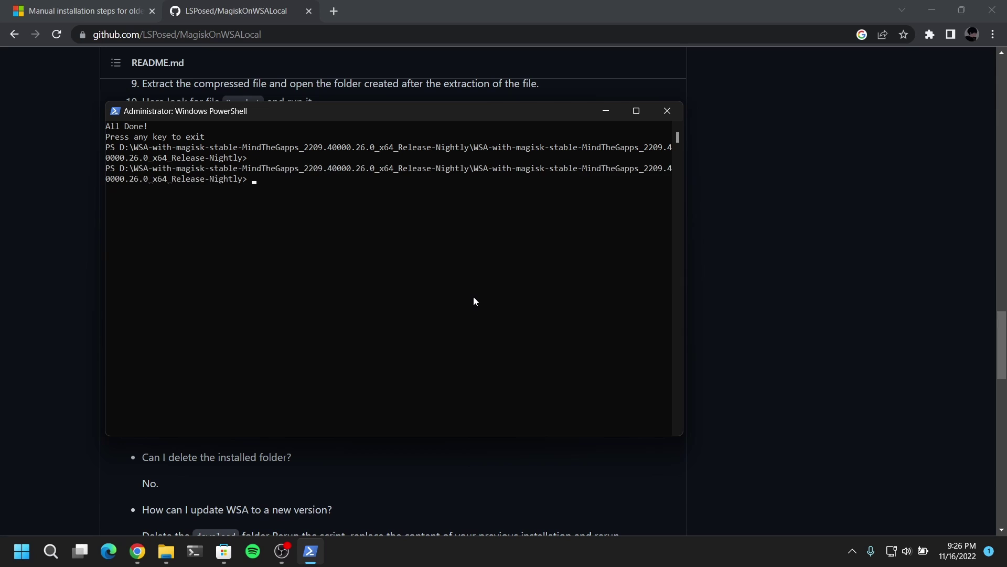
left_click(668, 112)
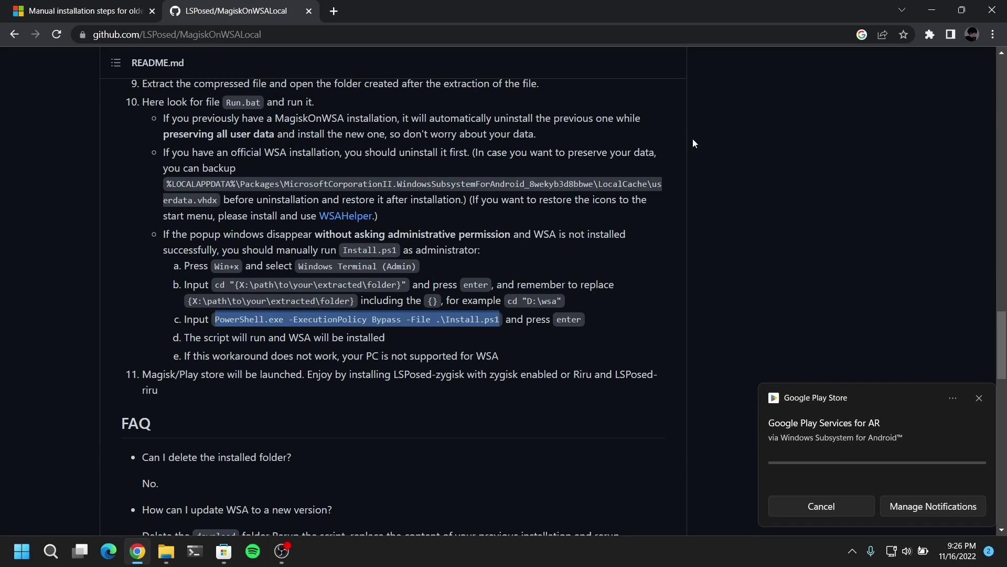
Step: Launch Play Store from the Start menu's All apps list
key("super")
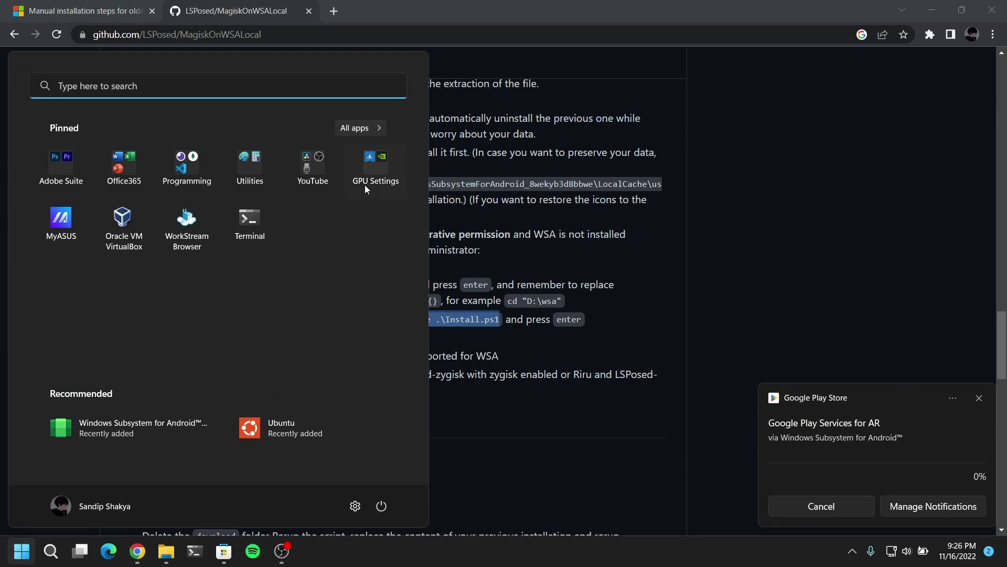
left_click(377, 123)
scroll(254, 347, "down", 10)
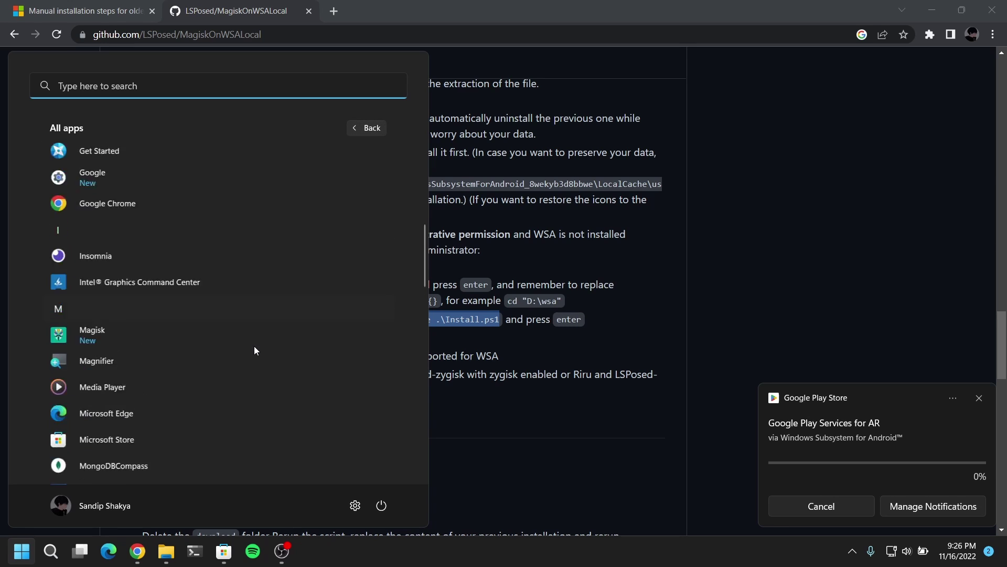
scroll(252, 315, "up", 3)
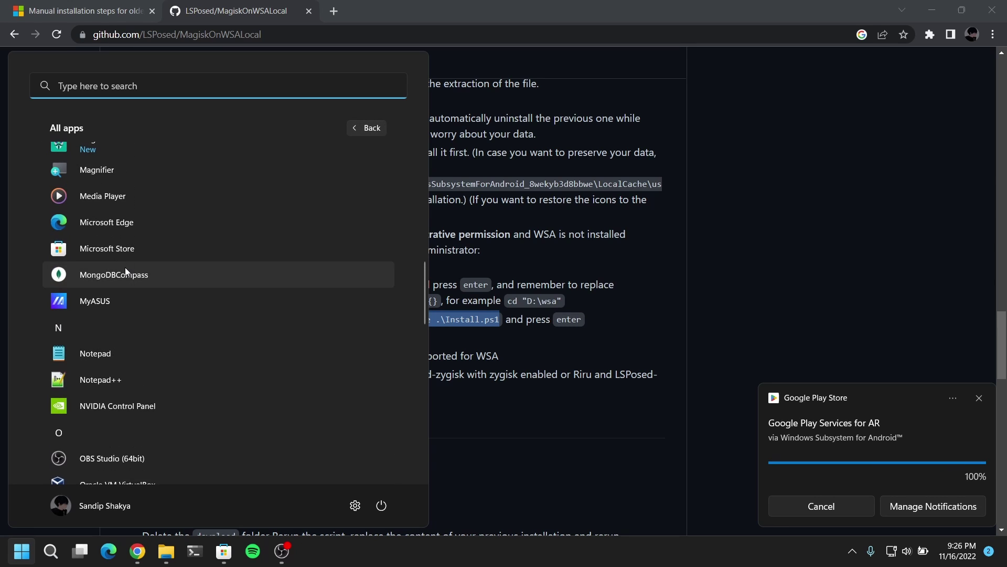
scroll(125, 266, "down", 4)
scroll(125, 266, "down", 2)
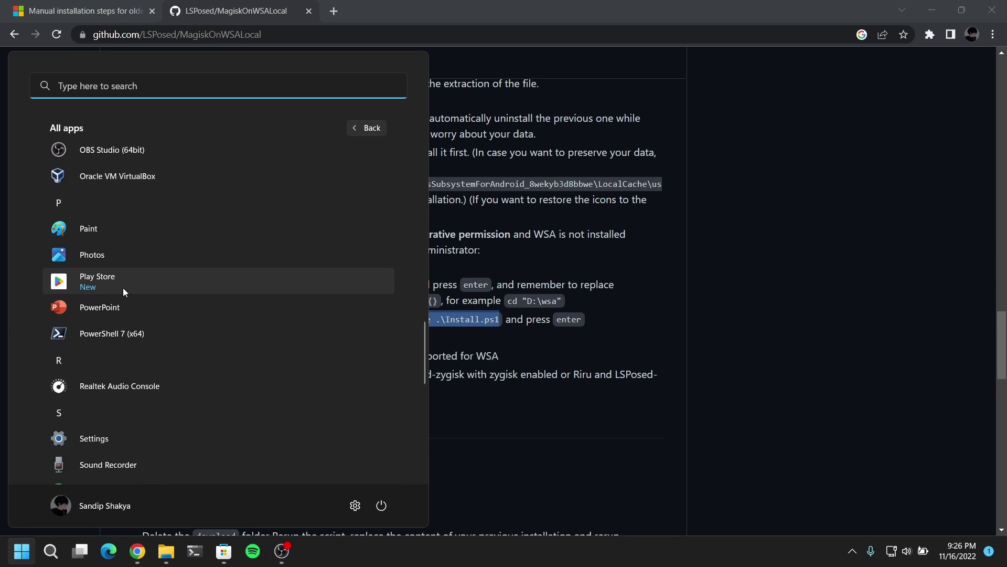
left_click(123, 288)
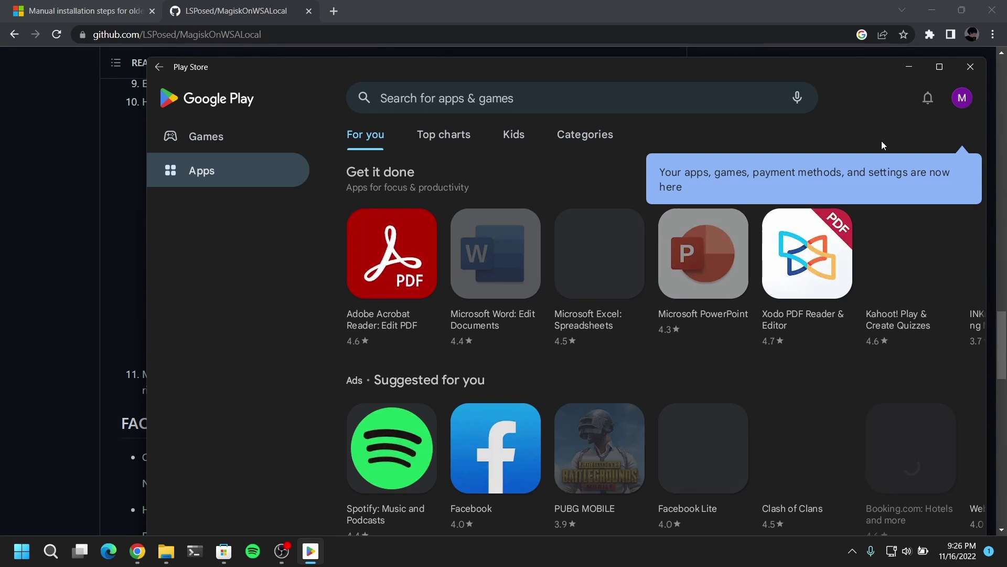
Step: Maximize Play Store, find Facebook on the home page, and install it
left_click(928, 73)
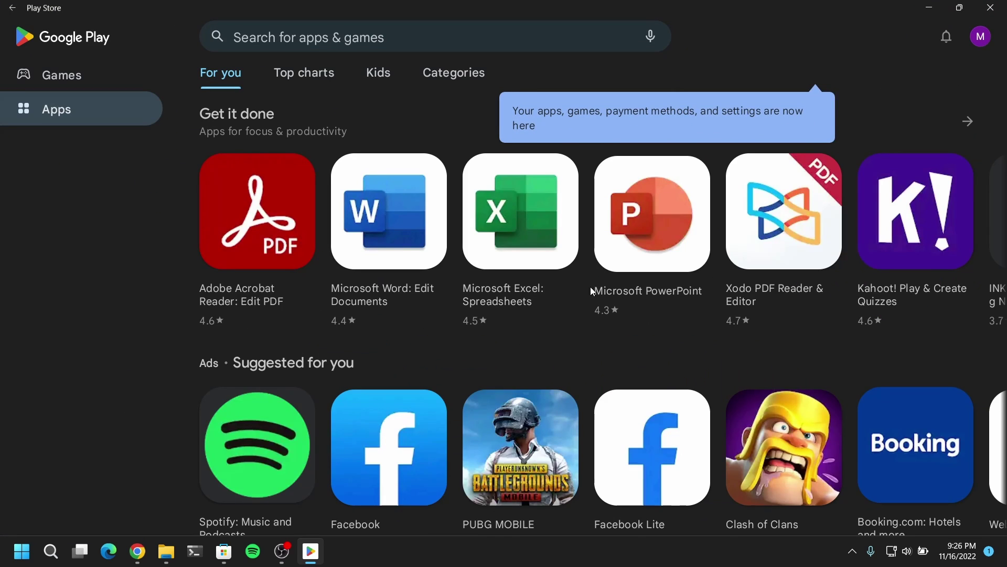
scroll(569, 372, "down", 3)
scroll(569, 373, "down", 5)
scroll(570, 372, "up", 8)
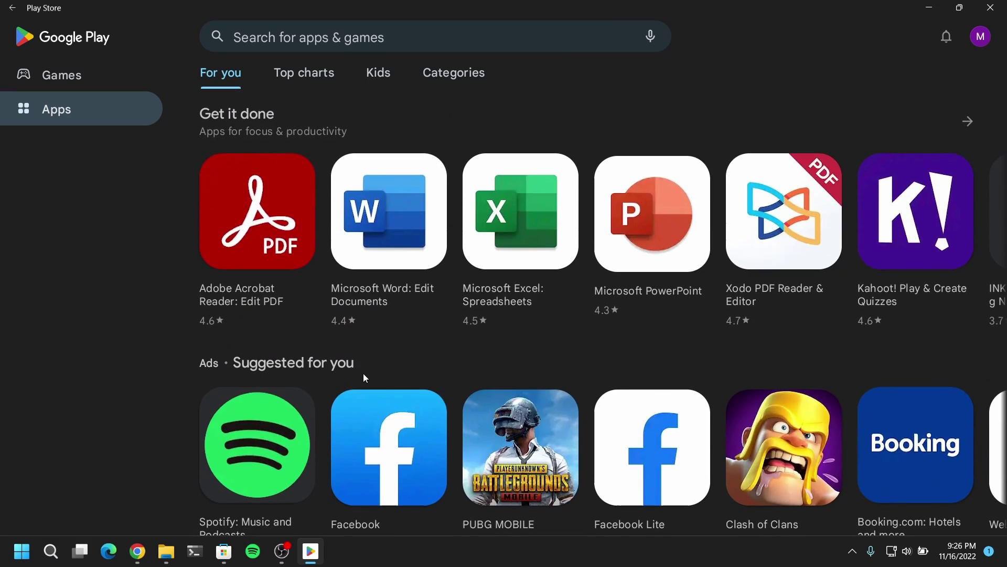
scroll(462, 373, "down", 6)
scroll(464, 376, "down", 10)
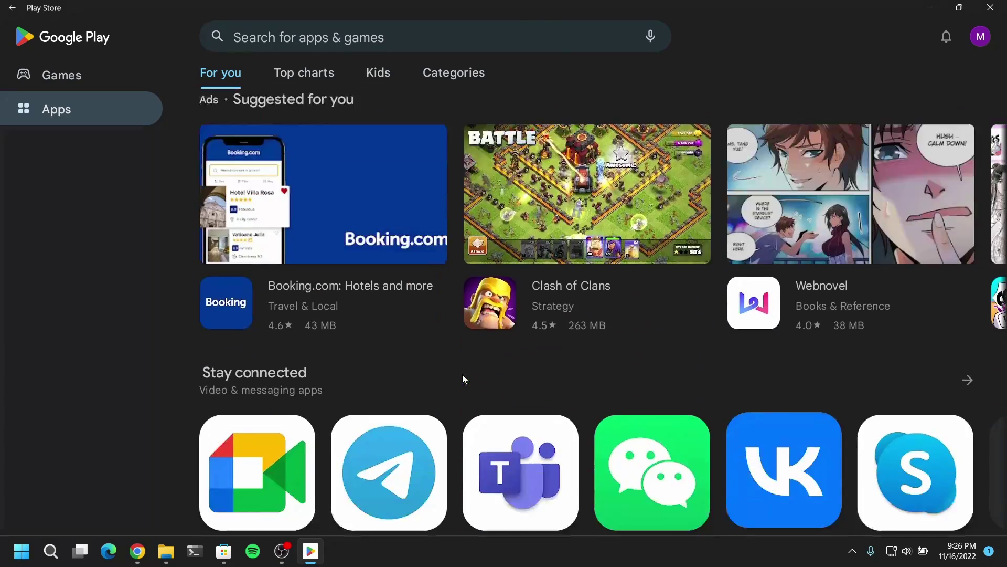
scroll(463, 376, "up", 7)
scroll(463, 377, "up", 3)
scroll(464, 378, "down", 4)
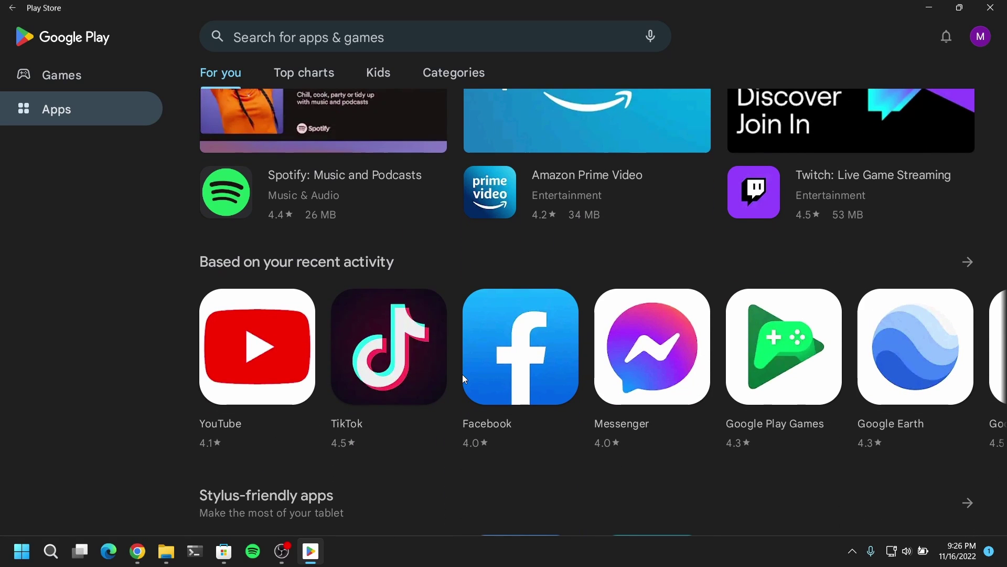
left_click(498, 366)
left_click(744, 98)
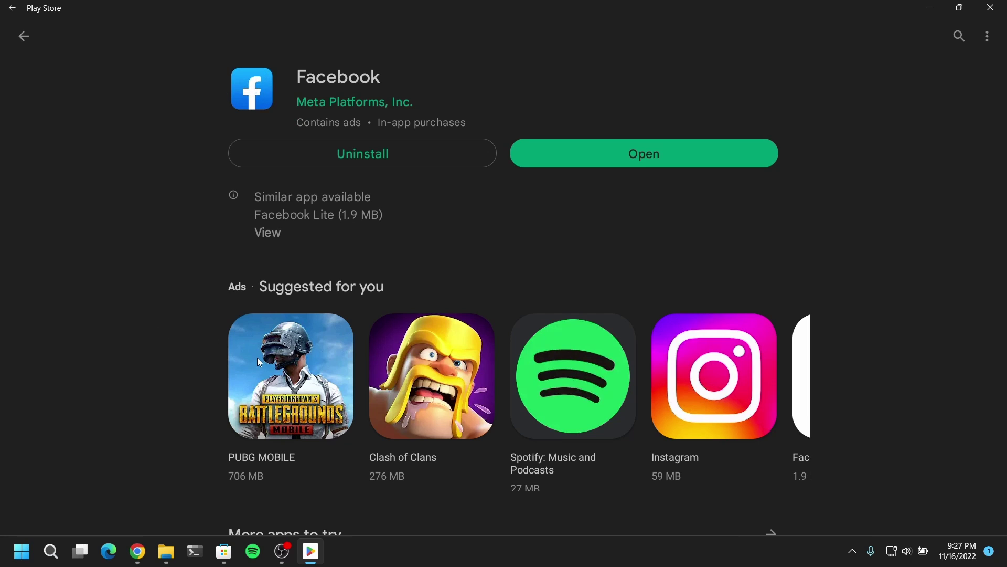
Step: Launch Facebook from Start's Recommended list, resize its window, then close it
left_click(4, 561)
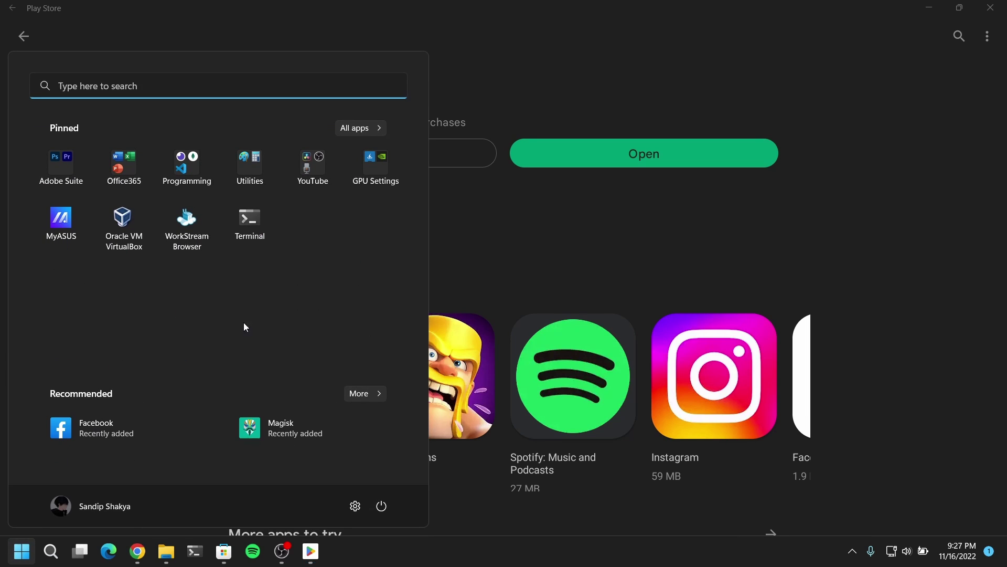
left_click(142, 430)
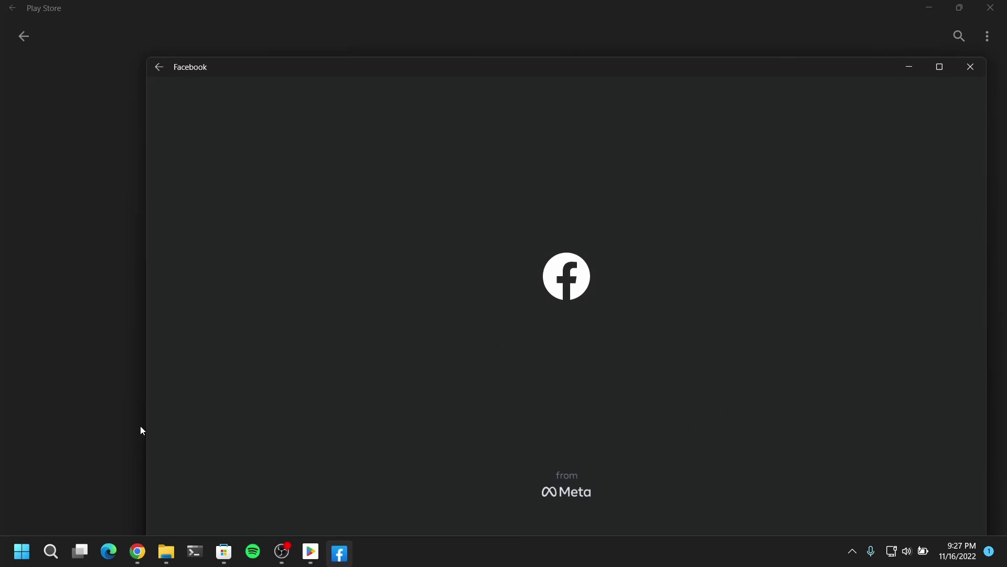
left_click(930, 69)
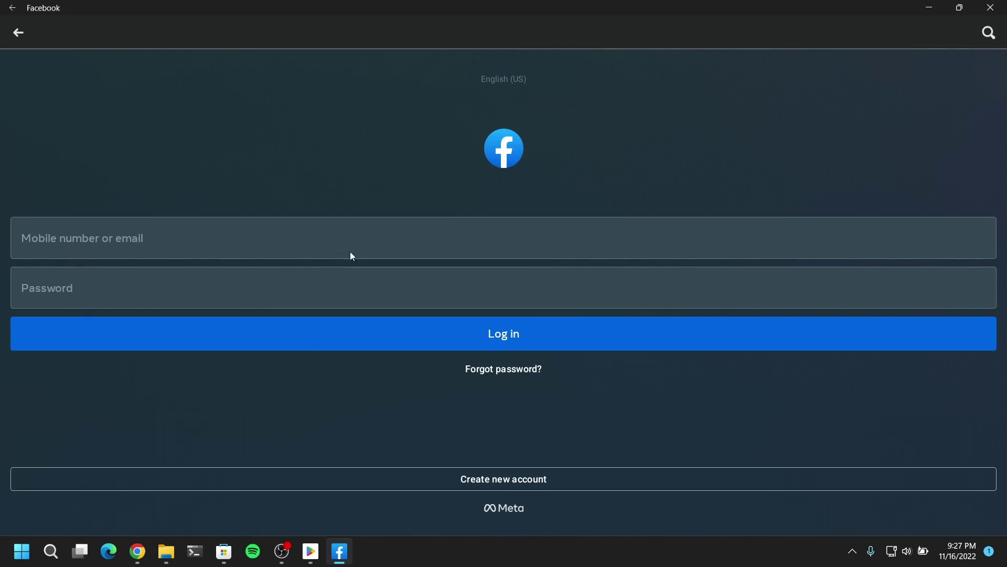
left_click(963, 7)
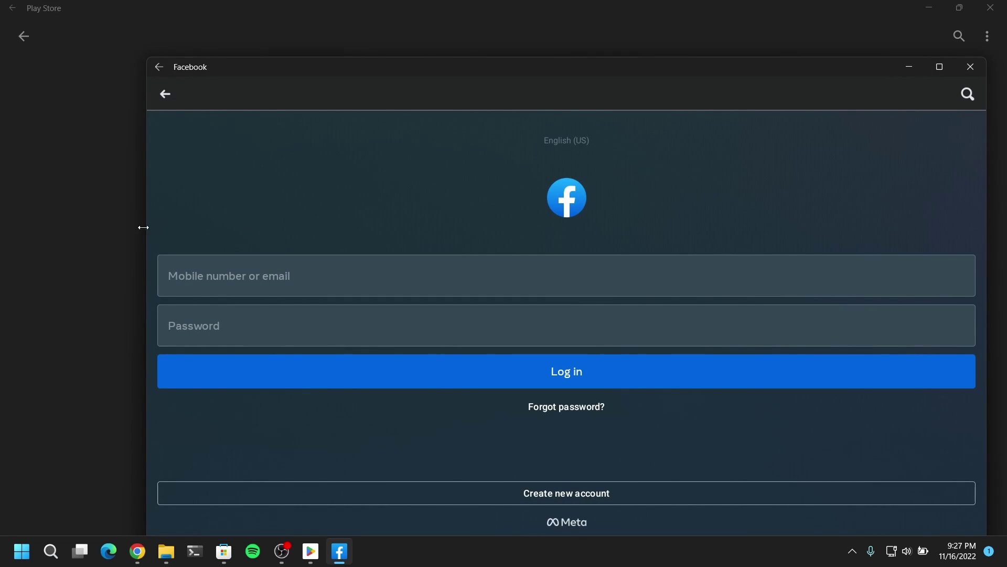
left_click_drag(143, 226, 557, 208)
left_click_drag(682, 76, 411, 33)
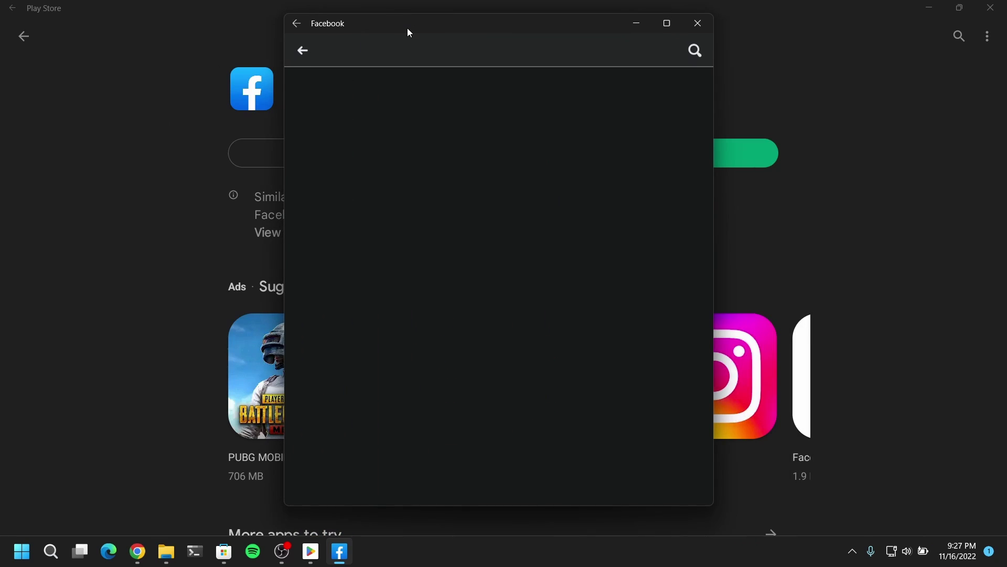
left_click(303, 49)
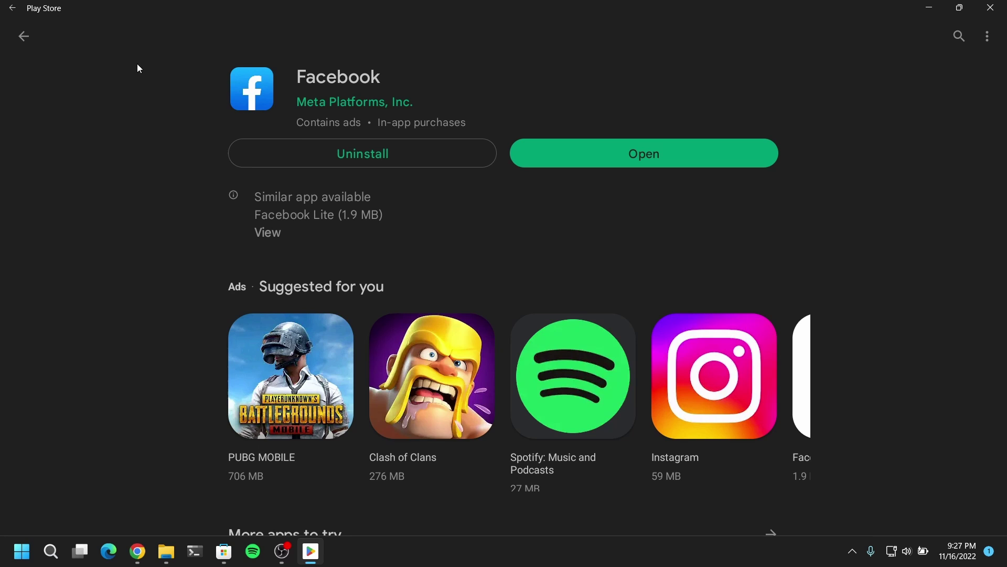
Step: Return to the Play Store home page and dismiss the install-optimization notice with Got it
left_click(30, 39)
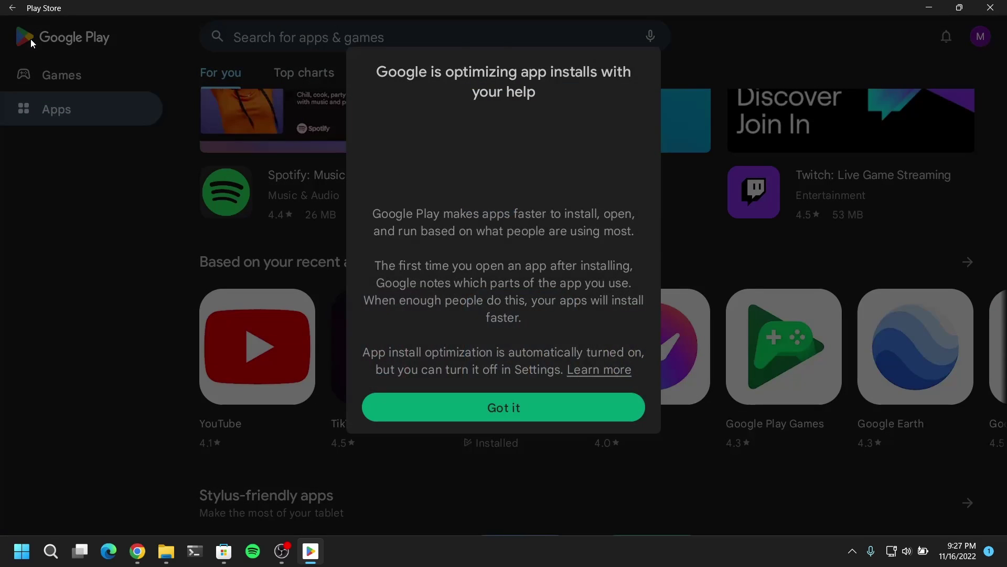
left_click(555, 445)
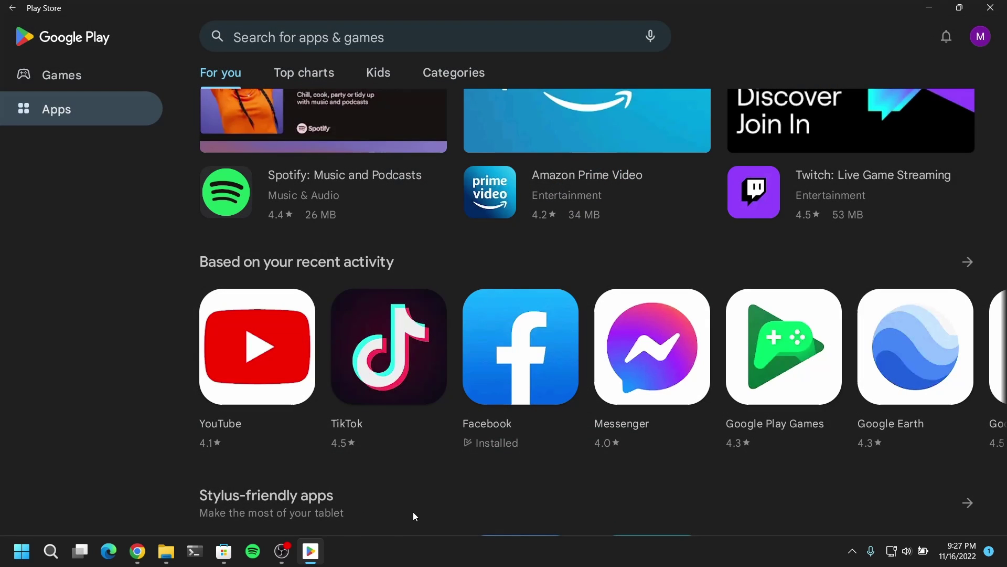
scroll(663, 372, "up", 5)
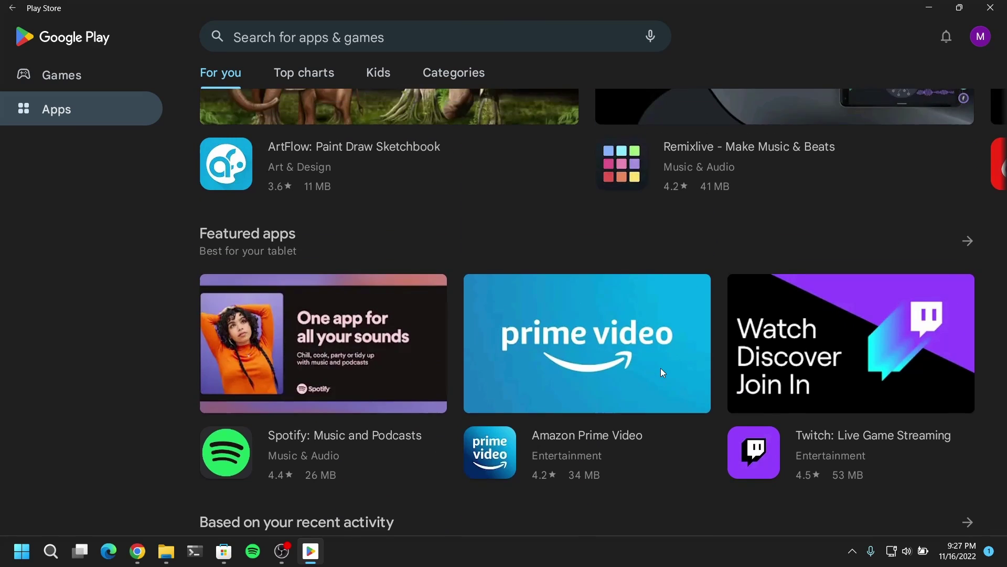
scroll(661, 372, "up", 10)
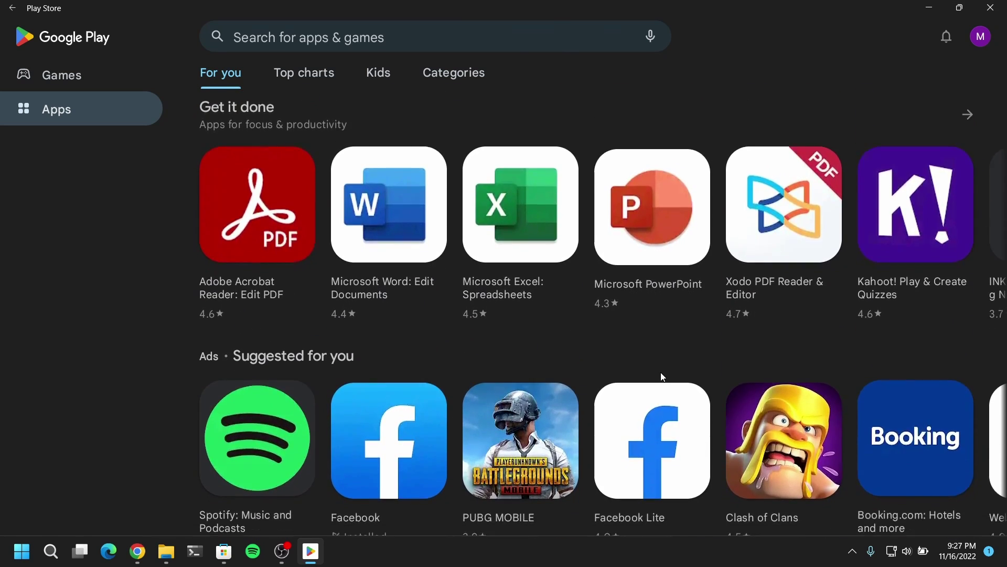
scroll(661, 373, "down", 15)
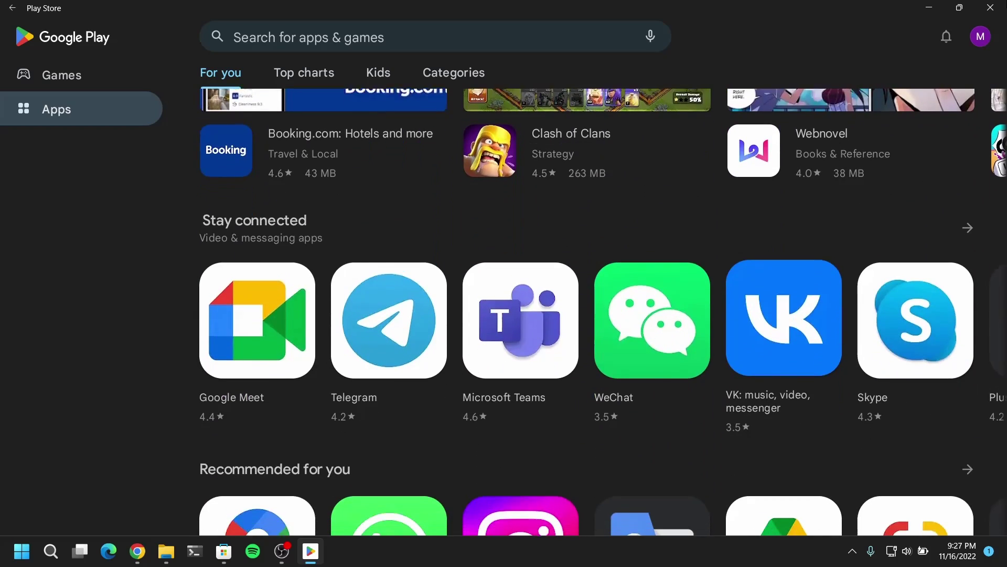